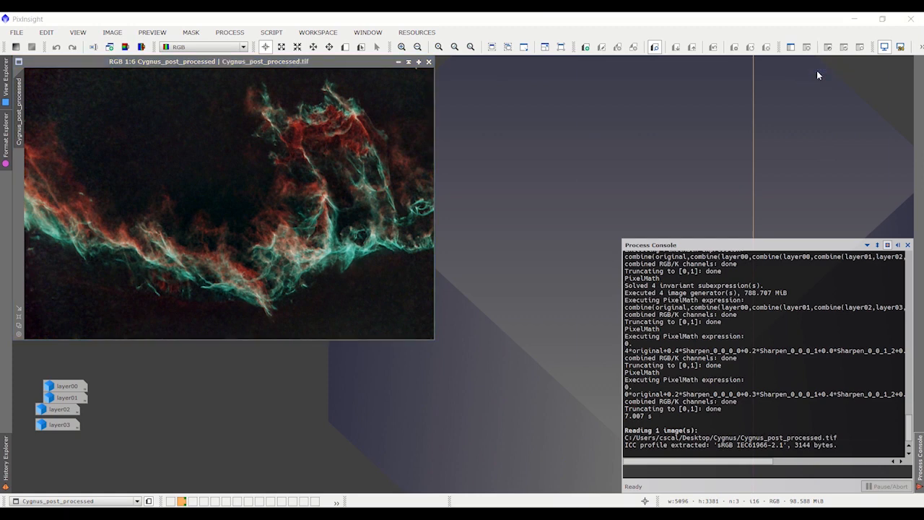
Collapse the PixelMath window to its title bar and open an empty ProcessContainer beside the Cygnus image
{"action": "double_click", "coordinate": [816, 70]}
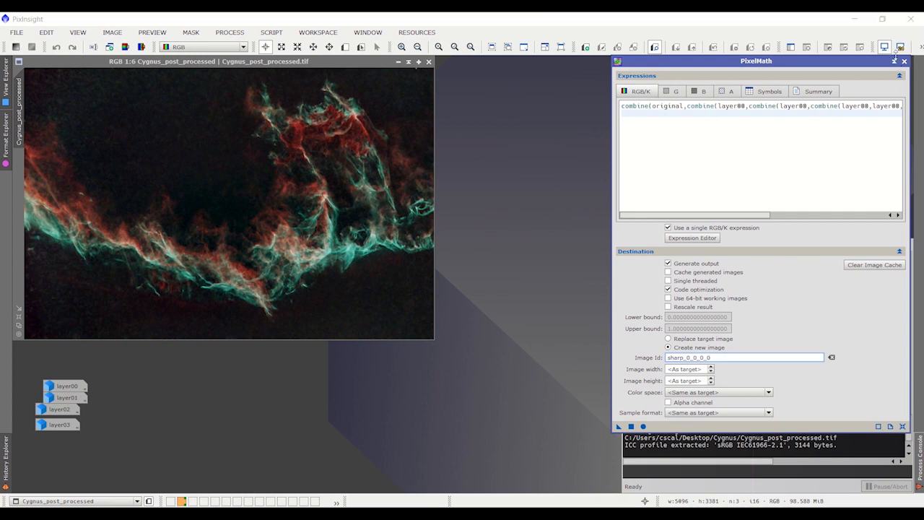
{"action": "left_click", "coordinate": [895, 63]}
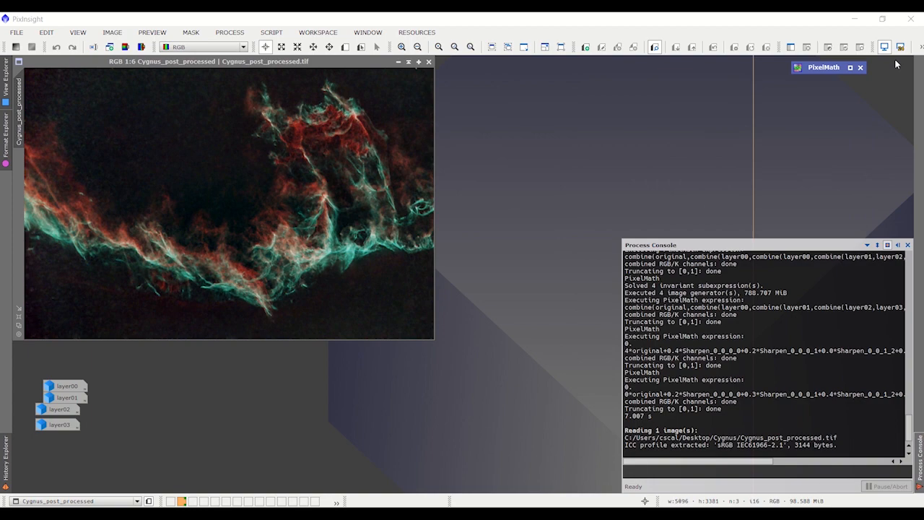
{"action": "left_click", "coordinate": [230, 33]}
{"action": "mouse_move", "coordinate": [290, 23]}
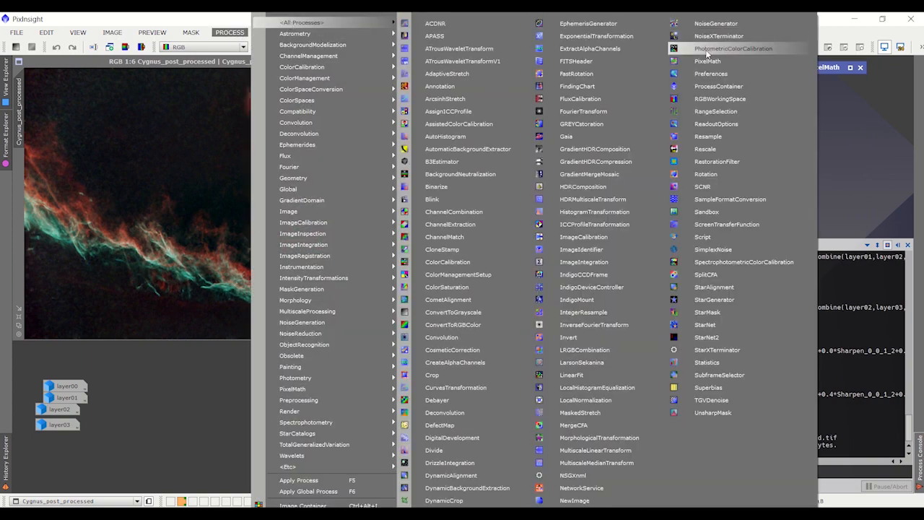
{"action": "left_click", "coordinate": [707, 88]}
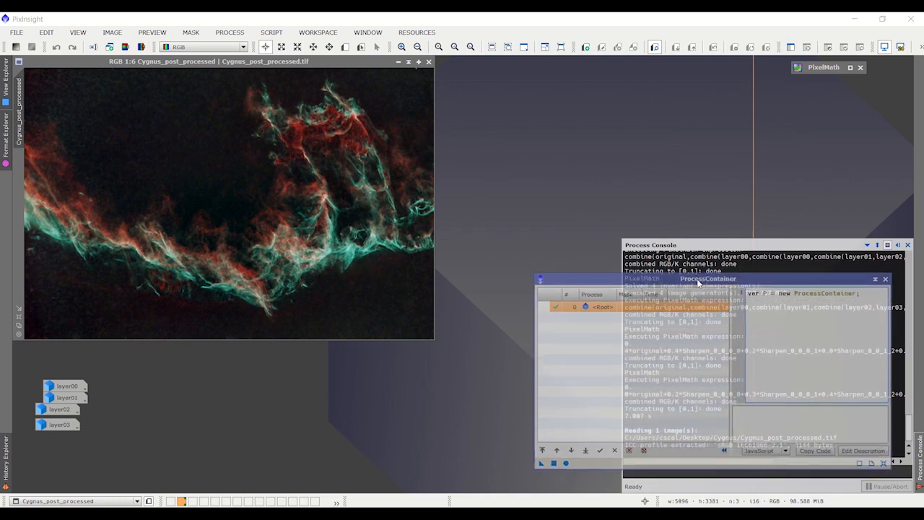
{"action": "left_click_drag", "start_coordinate": [698, 283], "coordinate": [723, 301]}
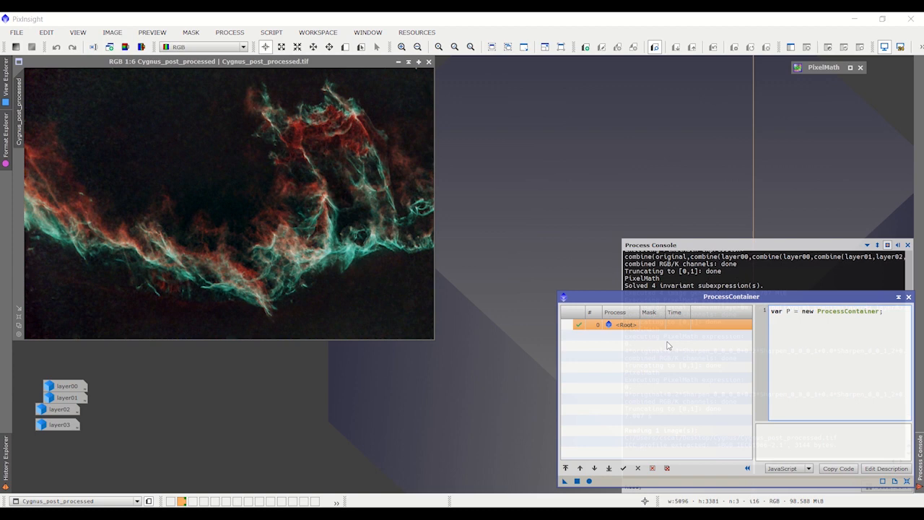
Change the identifier of the Cygnus_post_processed image to original
{"action": "double_click", "coordinate": [23, 94]}
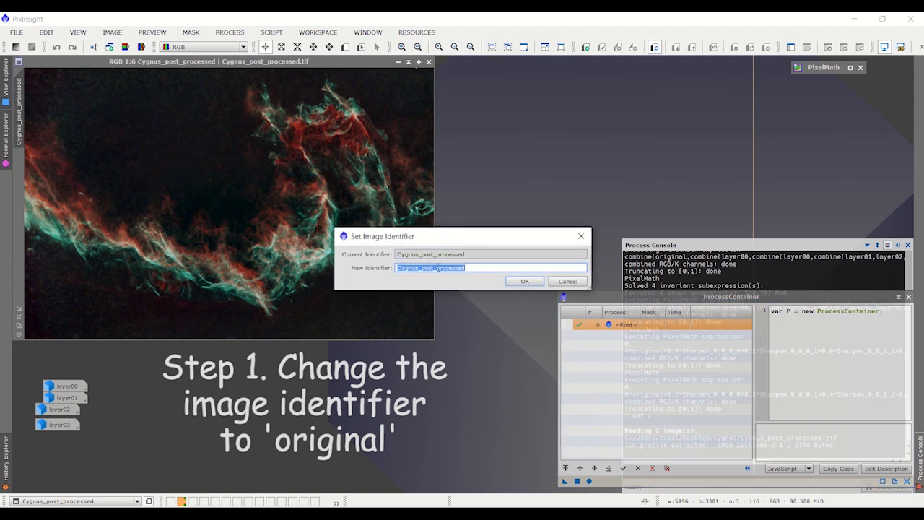
{"action": "type", "text": "original"}
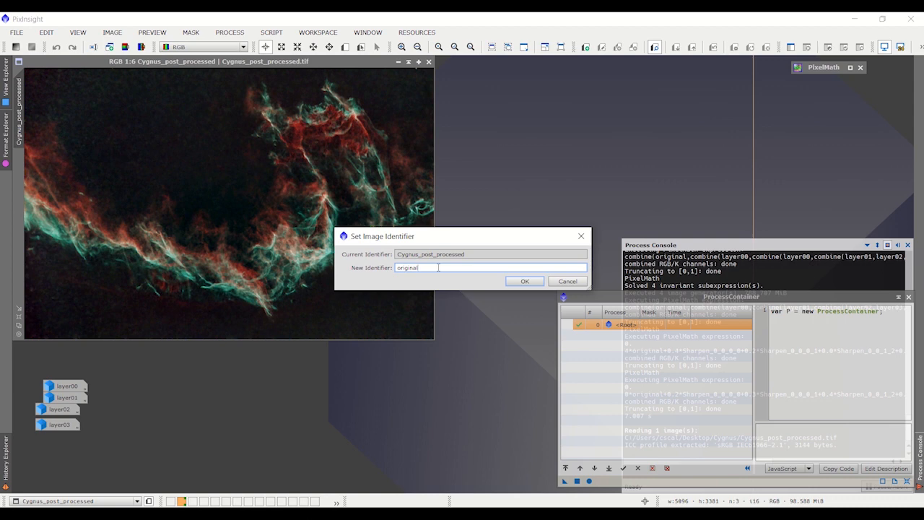
{"action": "left_click", "coordinate": [527, 280]}
Add the ImageIdentifier entry from the image's processing history to the ProcessContainer
{"action": "left_click_drag", "start_coordinate": [701, 301], "coordinate": [639, 139]}
{"action": "left_click", "coordinate": [6, 456]}
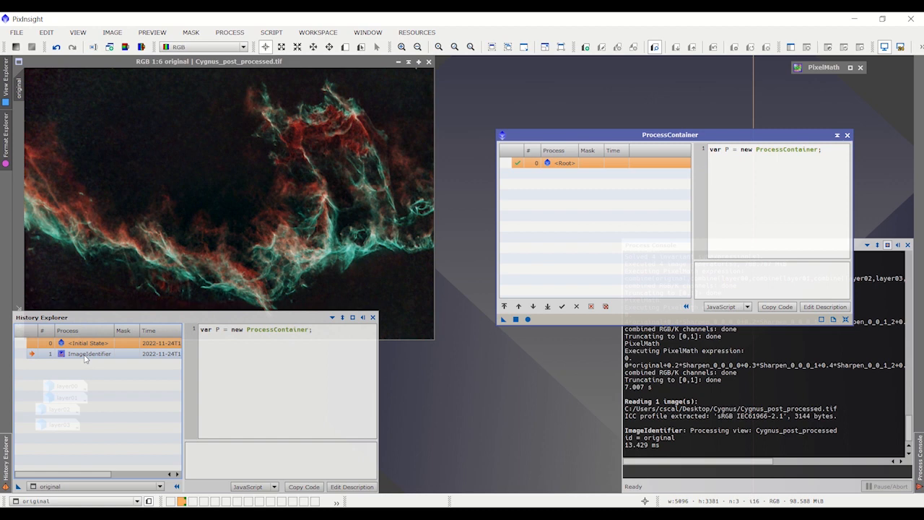
{"action": "left_click_drag", "start_coordinate": [86, 356], "coordinate": [568, 237]}
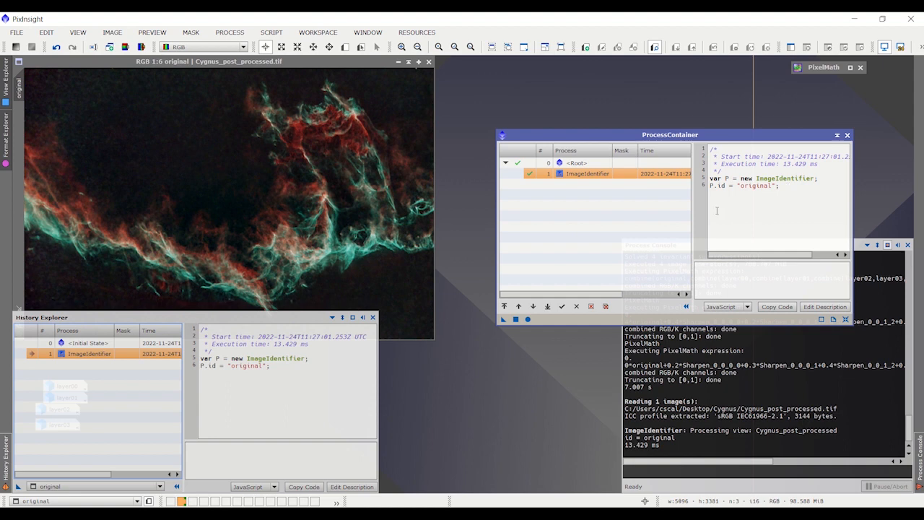
{"action": "left_click", "coordinate": [363, 317]}
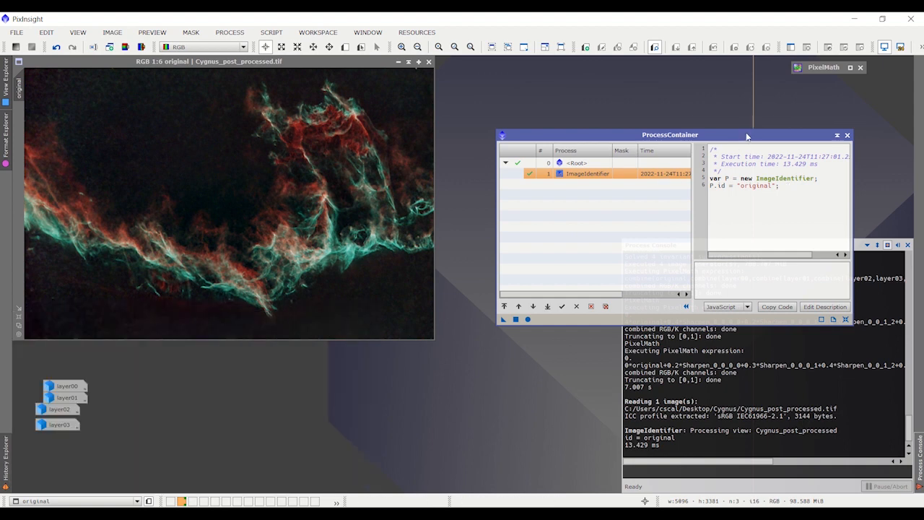
Restore PixelMath and add its sharp_0_0_0_0 instance to the ProcessContainer below ImageIdentifier, checking the generated code
{"action": "left_click_drag", "start_coordinate": [747, 135], "coordinate": [809, 313]}
{"action": "double_click", "coordinate": [810, 68]}
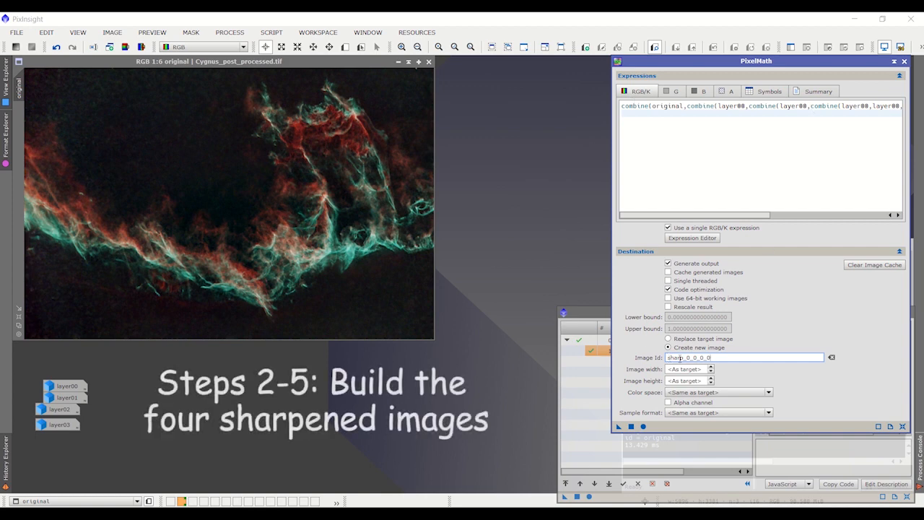
{"action": "left_click_drag", "start_coordinate": [594, 316], "coordinate": [244, 177]}
{"action": "left_click_drag", "start_coordinate": [619, 427], "coordinate": [354, 282]}
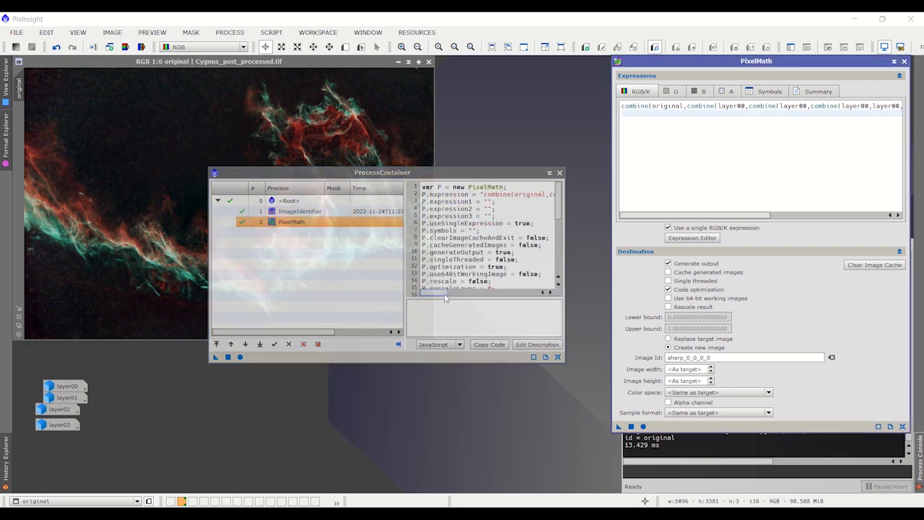
{"action": "mouse_move", "coordinate": [445, 294]}
{"action": "left_mouse_down"}
{"action": "mouse_move", "coordinate": [510, 296]}
{"action": "mouse_move", "coordinate": [446, 296]}
{"action": "left_mouse_up"}
{"action": "scroll", "coordinate": [444, 265], "scroll_direction": "down", "scroll_amount": 3}
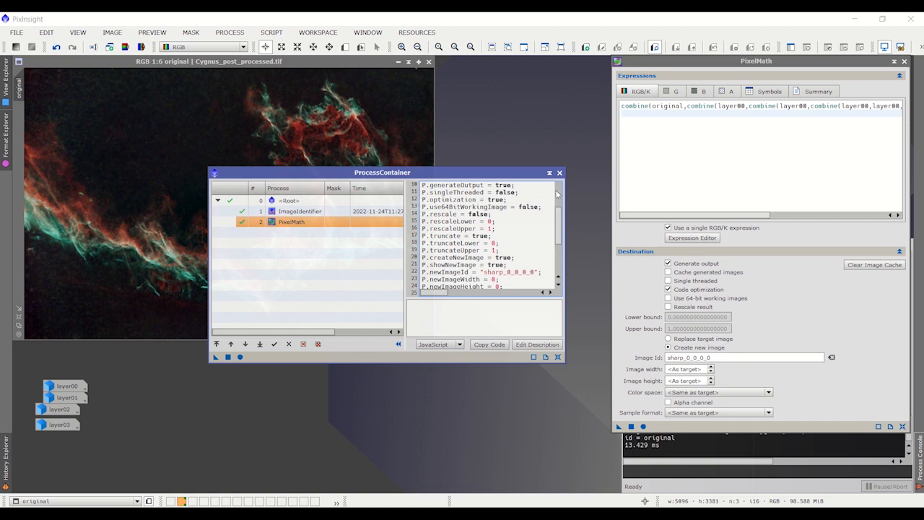
Change the second layer of the innermost combine to layer01 and add the PixelMath instance to the ProcessContainer as sharp_0_0_0_1
{"action": "mouse_move", "coordinate": [518, 168]}
{"action": "left_mouse_down"}
{"action": "mouse_move", "coordinate": [536, 287]}
{"action": "mouse_move", "coordinate": [446, 285]}
{"action": "left_mouse_up"}
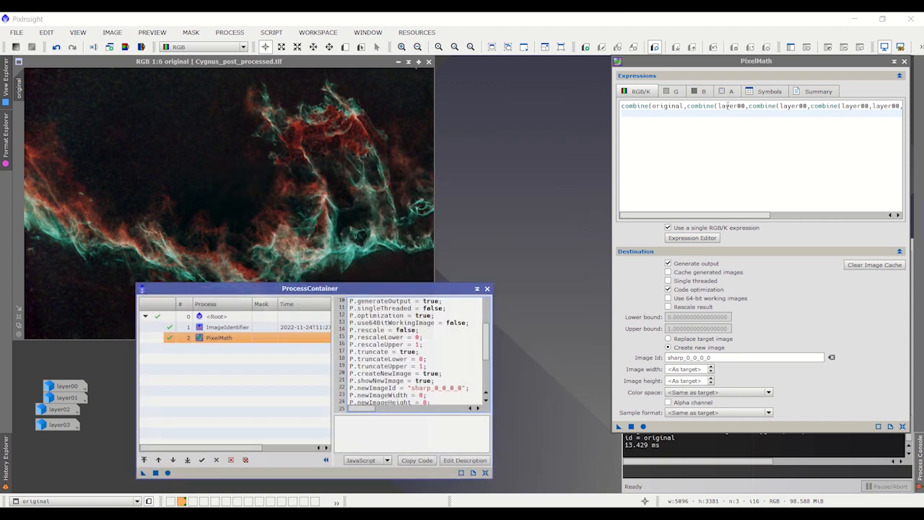
{"action": "left_click_drag", "start_coordinate": [895, 106], "coordinate": [901, 106]}
{"action": "type", "text": "1"}
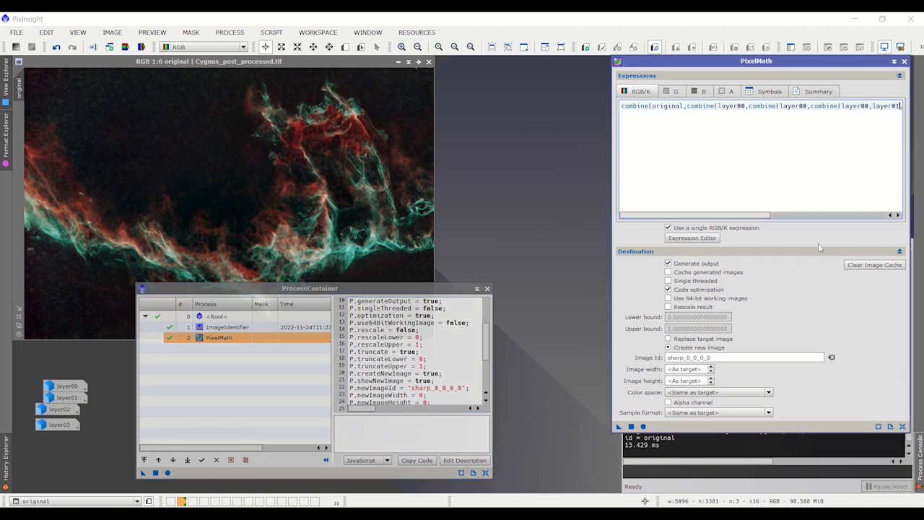
{"action": "left_click", "coordinate": [708, 358]}
{"action": "key", "text": "BackSpace"}
{"action": "type", "text": "1"}
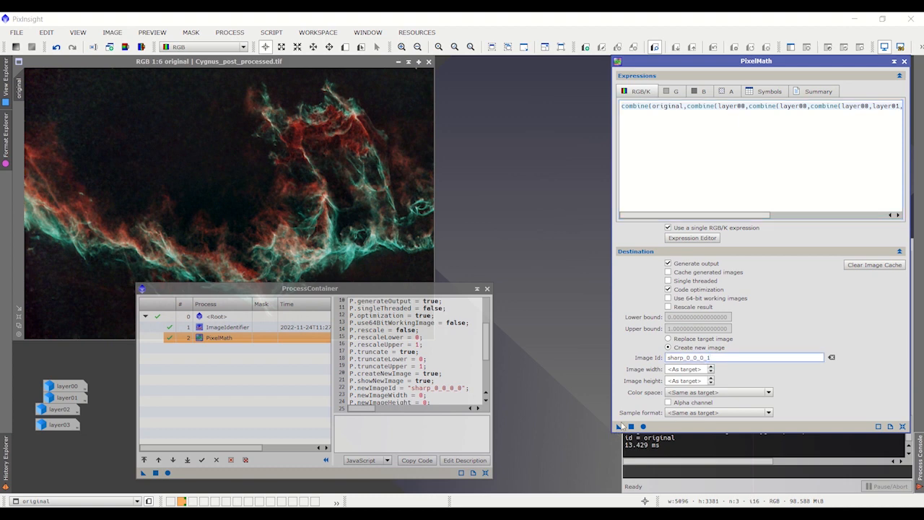
{"action": "left_click_drag", "start_coordinate": [619, 427], "coordinate": [257, 402]}
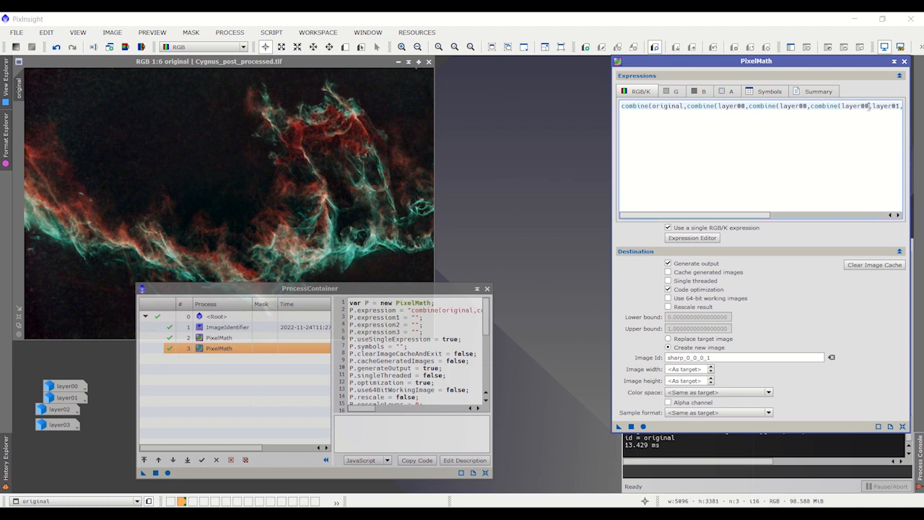
Edit the PixelMath expression so its innermost combine uses layer01 and layer02
{"action": "mouse_move", "coordinate": [869, 106]}
{"action": "left_mouse_down"}
{"action": "mouse_move", "coordinate": [904, 107]}
{"action": "mouse_move", "coordinate": [870, 108]}
{"action": "mouse_move", "coordinate": [861, 119]}
{"action": "left_mouse_up"}
{"action": "type", "text": "1"}
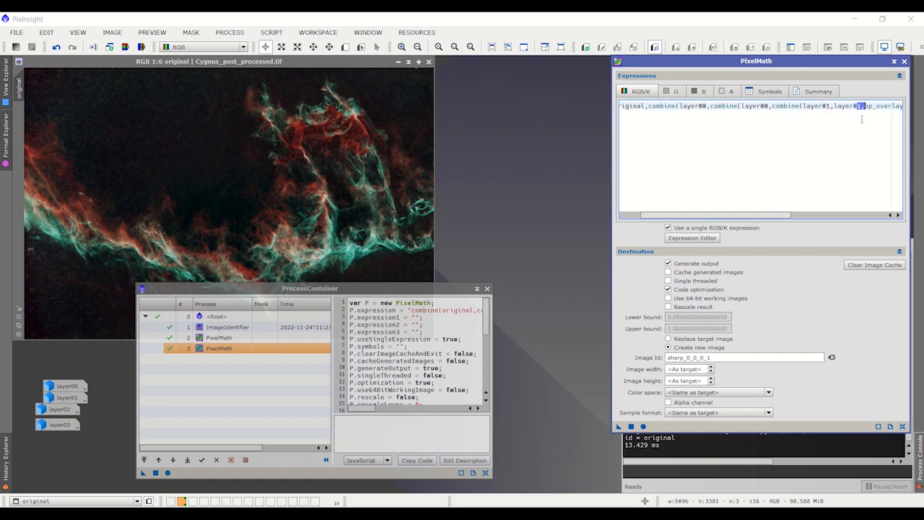
{"action": "type", "text": "1"}
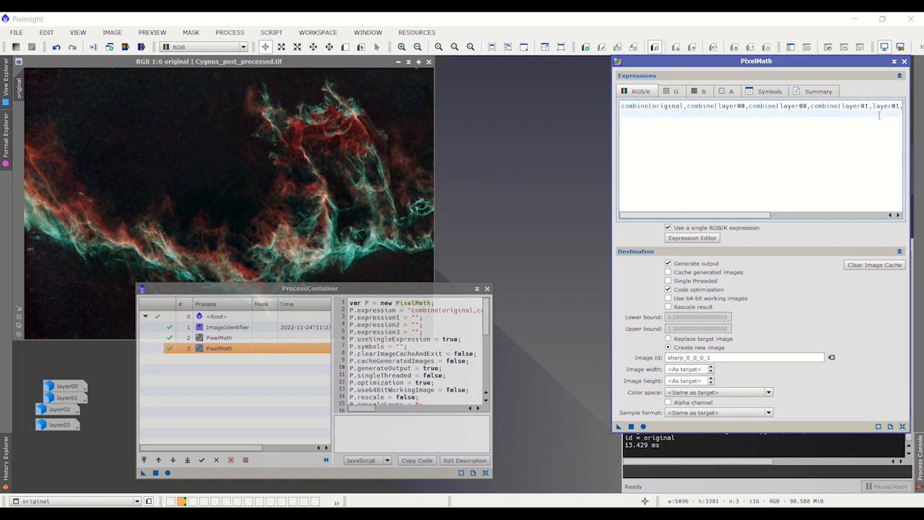
{"action": "left_click", "coordinate": [675, 239]}
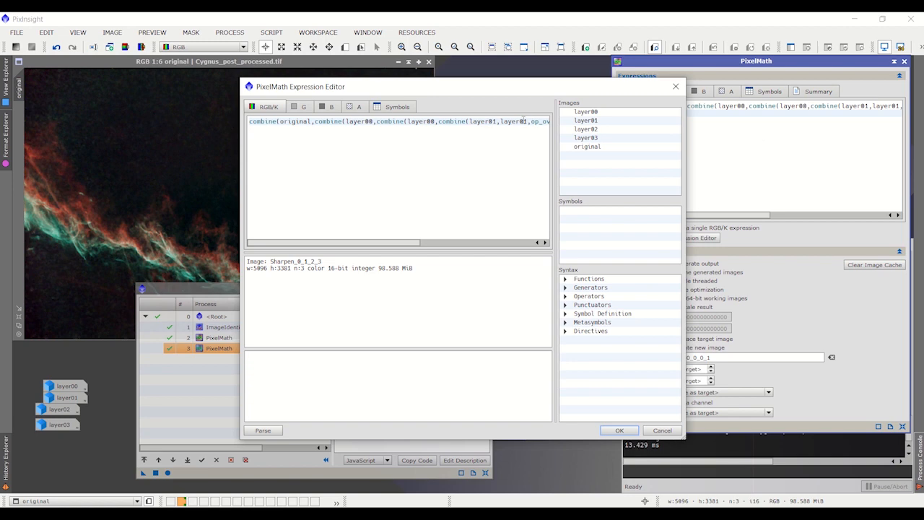
{"action": "left_click_drag", "start_coordinate": [523, 120], "coordinate": [529, 120]}
{"action": "type", "text": "2"}
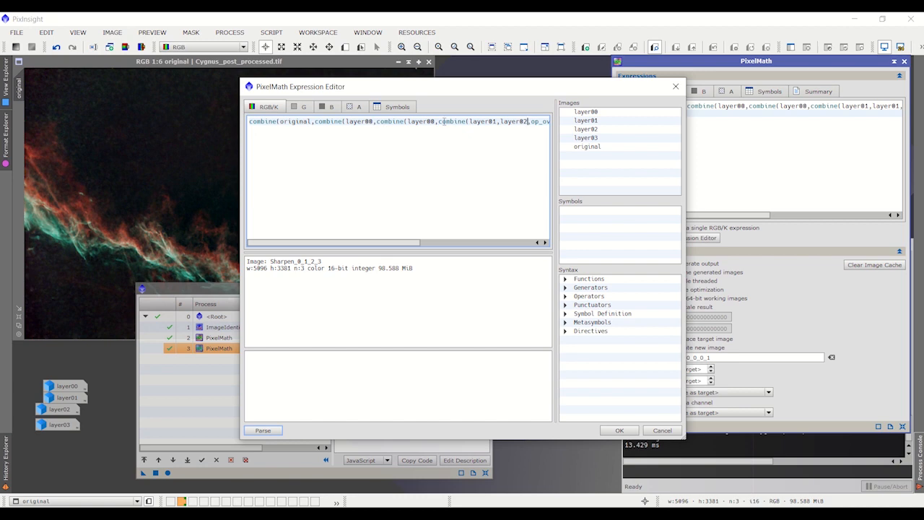
{"action": "left_click", "coordinate": [619, 430]}
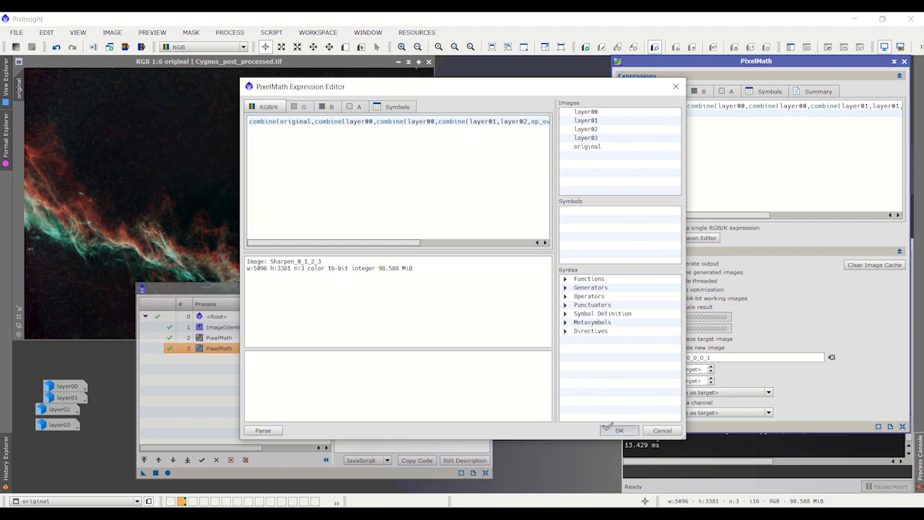
Set the PixelMath image ID to sharp_0_0_1_2 and add the instance to the ProcessContainer
{"action": "left_click", "coordinate": [701, 357]}
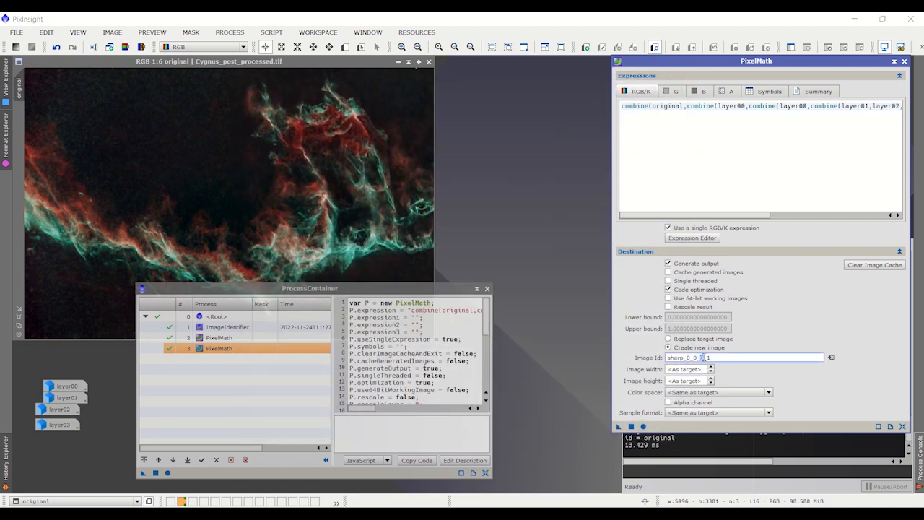
{"action": "key", "text": "BackSpace"}
{"action": "type", "text": "1"}
{"action": "key", "text": "BackSpace"}
{"action": "type", "text": "2"}
{"action": "left_click_drag", "start_coordinate": [617, 427], "coordinate": [162, 399]}
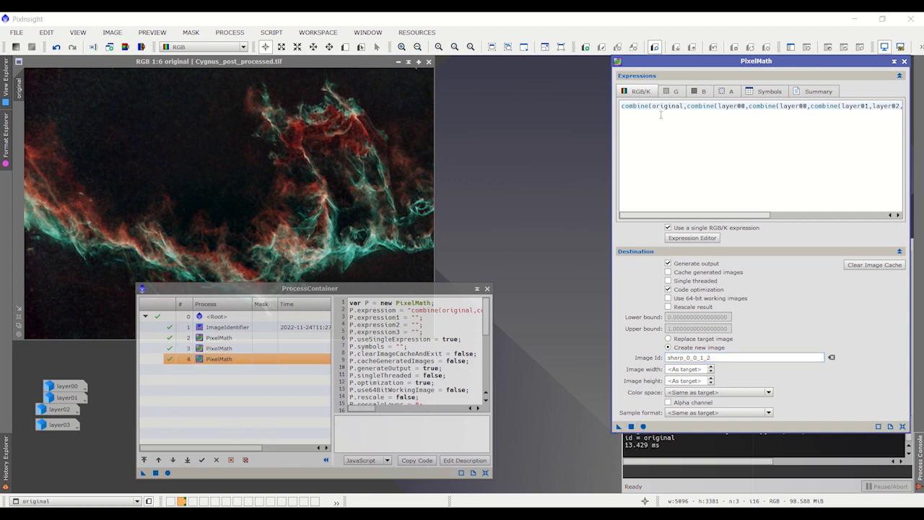
Edit the PixelMath expression so the layers following layer00 are layer01, layer02 and layer03
{"action": "left_click", "coordinate": [711, 238]}
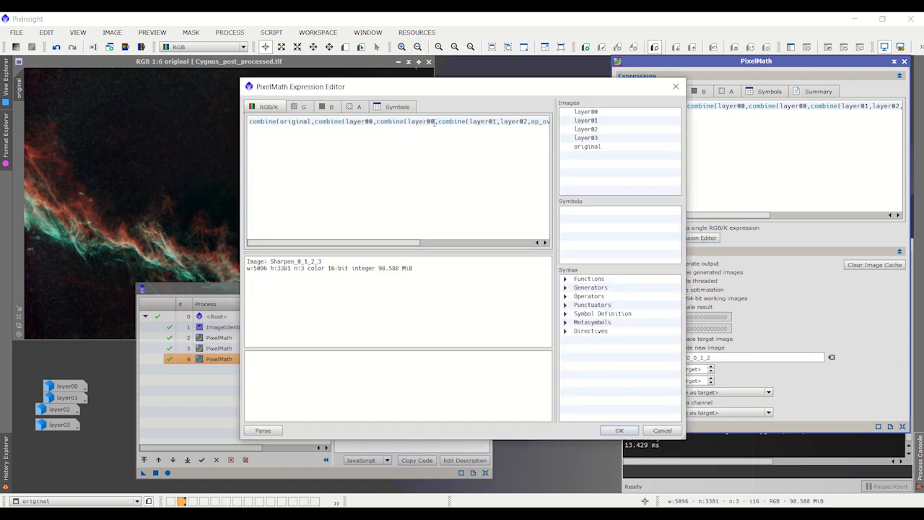
{"action": "left_click_drag", "start_coordinate": [435, 123], "coordinate": [432, 123]}
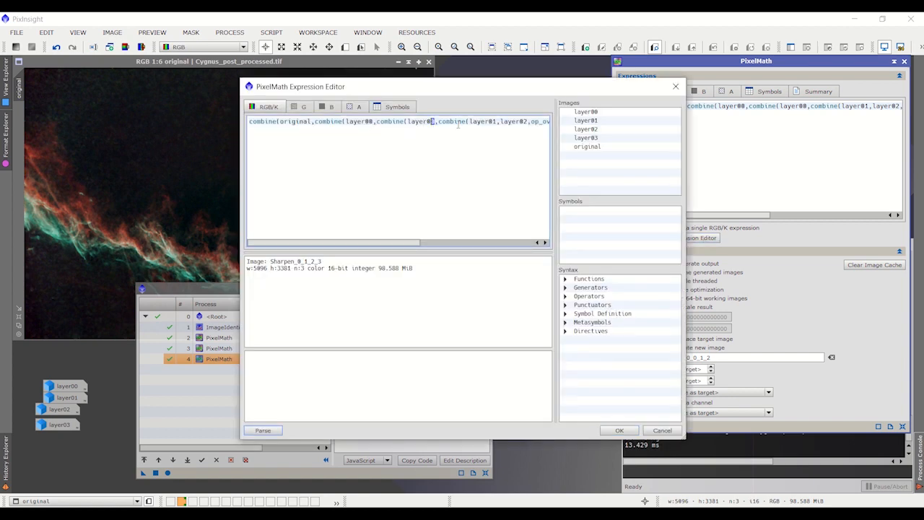
{"action": "type", "text": "1"}
{"action": "left_click_drag", "start_coordinate": [495, 121], "coordinate": [492, 121]}
{"action": "type", "text": "2"}
{"action": "left_click_drag", "start_coordinate": [525, 122], "coordinate": [529, 121]}
{"action": "type", "text": "3"}
{"action": "left_click", "coordinate": [618, 430]}
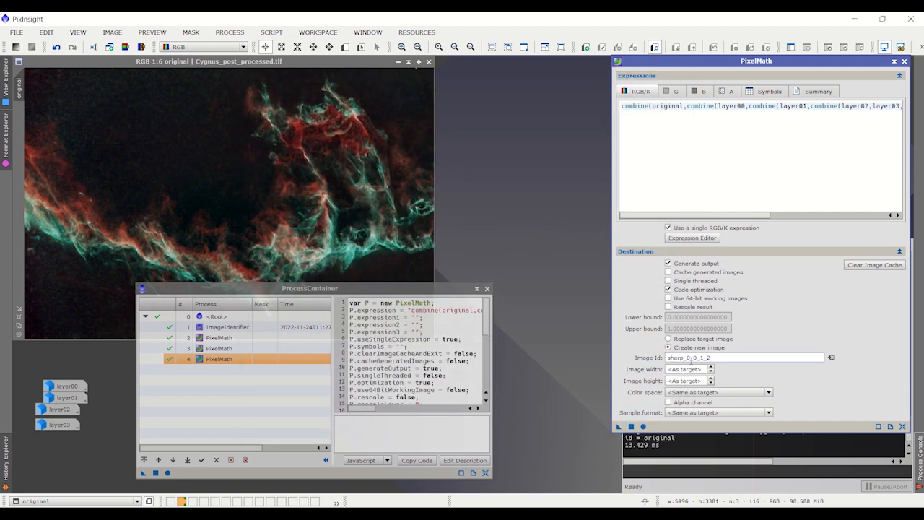
Set the PixelMath image ID to sharp_0_1_2_3 and add the instance to the ProcessContainer, checking its generated code
{"action": "left_click", "coordinate": [693, 357]}
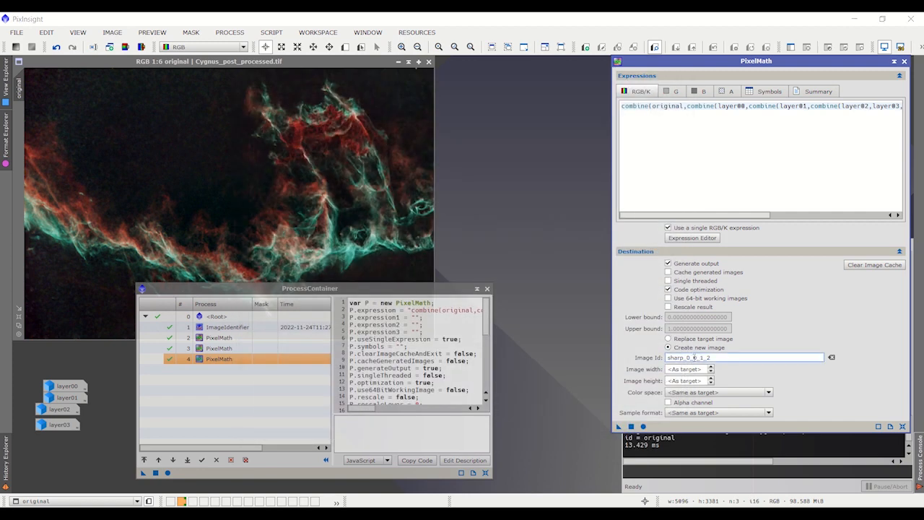
{"action": "key", "text": "Delete"}
{"action": "type", "text": "1"}
{"action": "key", "text": "Delete"}
{"action": "type", "text": "2_"}
{"action": "left_click_drag", "start_coordinate": [713, 358], "coordinate": [706, 358]}
{"action": "type", "text": "3"}
{"action": "left_click_drag", "start_coordinate": [619, 426], "coordinate": [224, 423]}
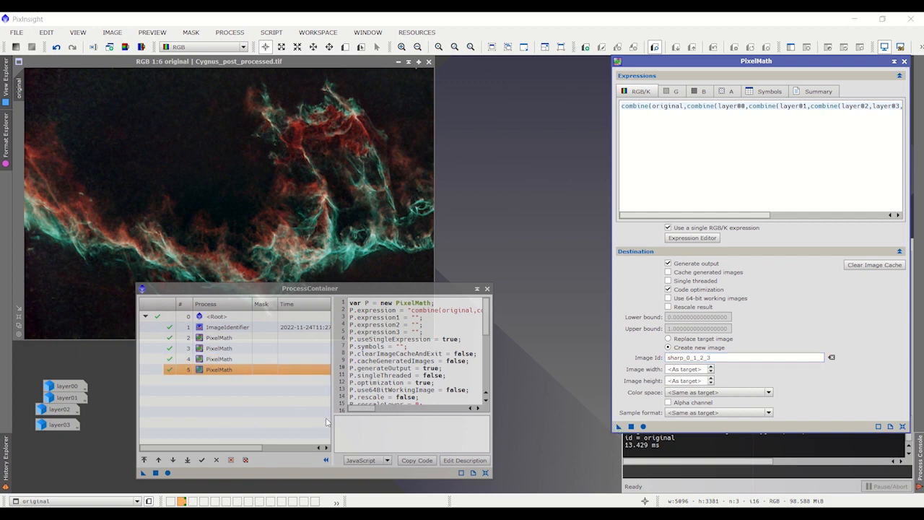
{"action": "mouse_move", "coordinate": [356, 409]}
{"action": "left_mouse_down"}
{"action": "mouse_move", "coordinate": [409, 406]}
{"action": "mouse_move", "coordinate": [371, 407]}
{"action": "left_mouse_up"}
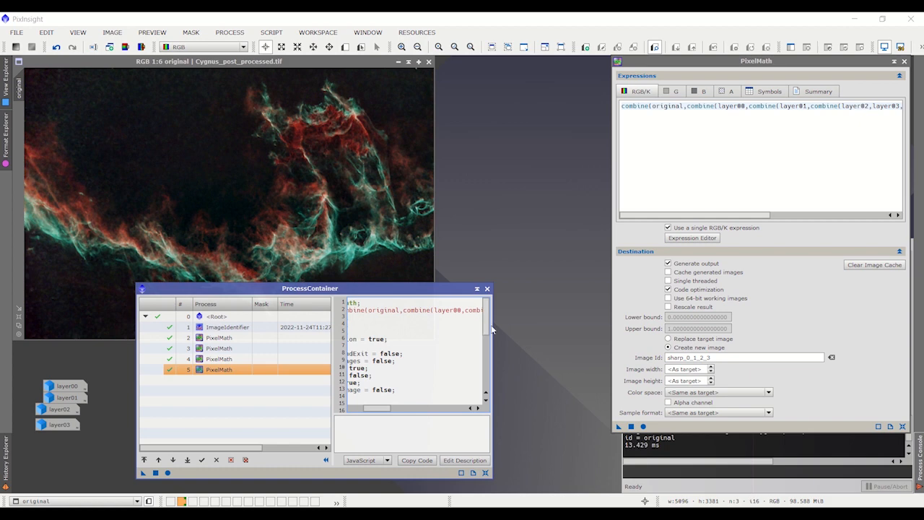
{"action": "left_click_drag", "start_coordinate": [486, 328], "coordinate": [484, 366]}
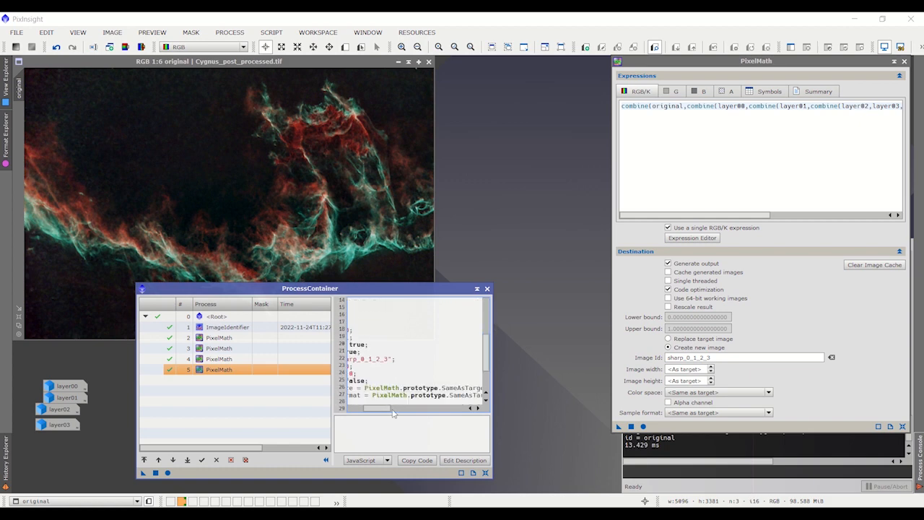
{"action": "left_click_drag", "start_coordinate": [379, 409], "coordinate": [363, 408]}
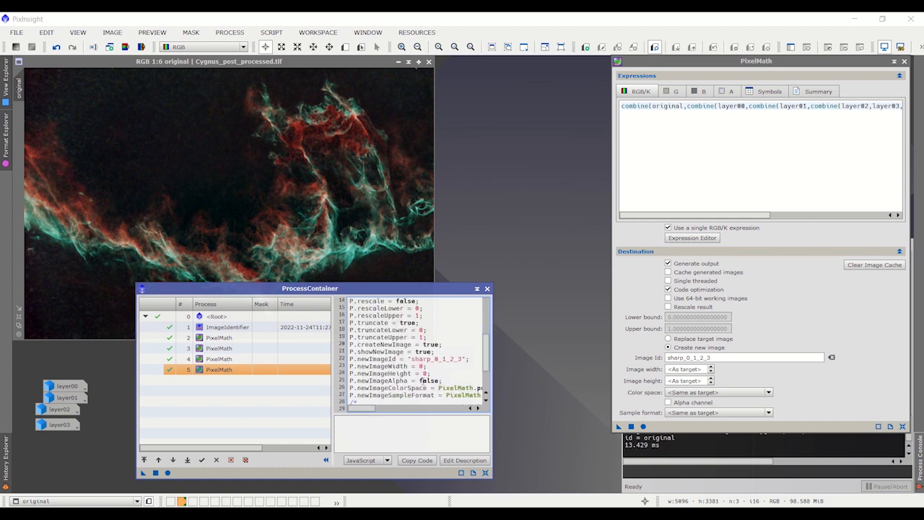
Collapse PixelMath, move the ProcessContainer clear of the original image and apply the container to that image
{"action": "left_click", "coordinate": [895, 61]}
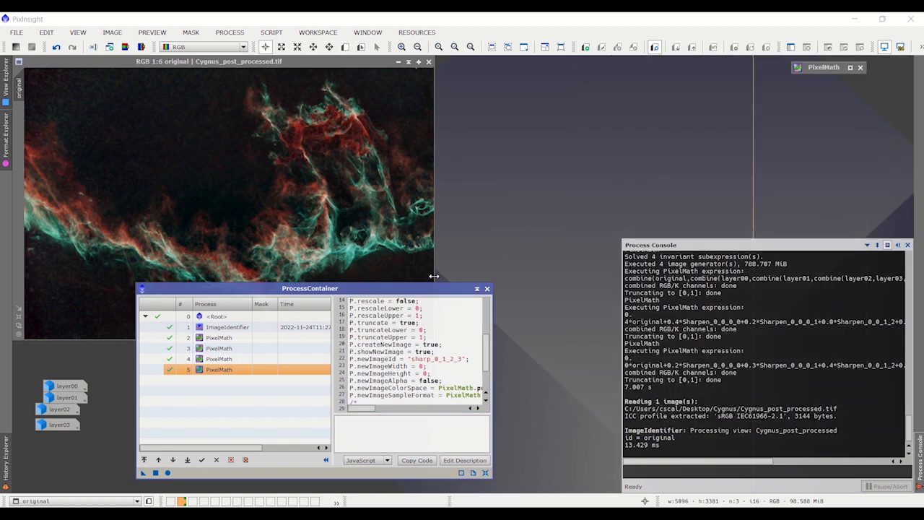
{"action": "left_click_drag", "start_coordinate": [433, 288], "coordinate": [833, 81]}
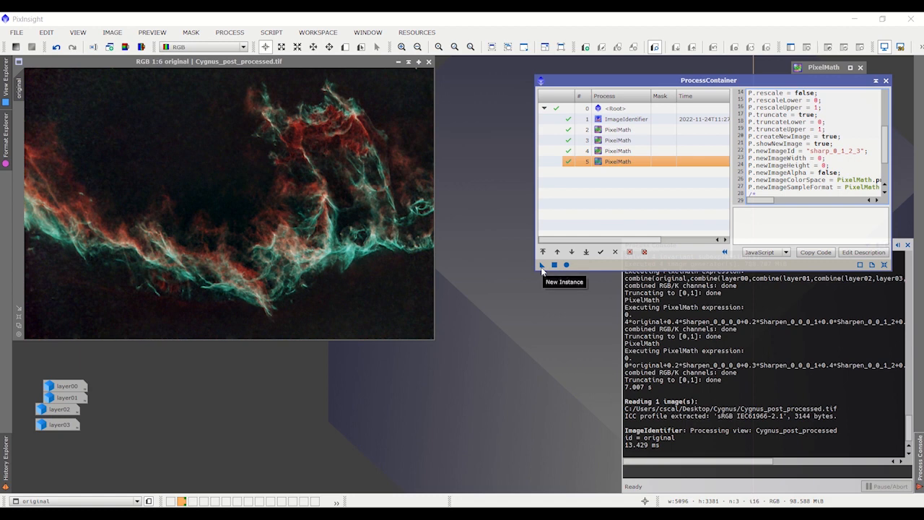
{"action": "left_click_drag", "start_coordinate": [541, 272], "coordinate": [339, 253]}
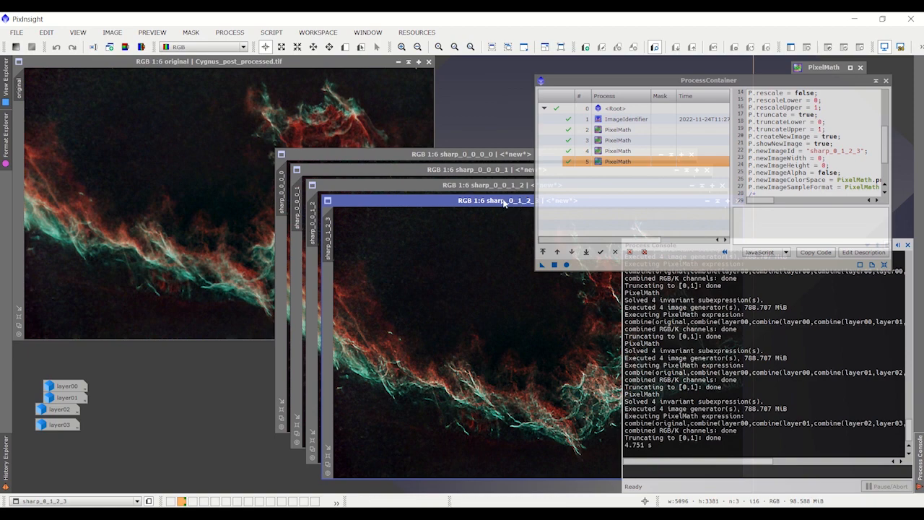
Iconize the four new images sharp_0_1_2_3, sharp_0_0_1_2, sharp_0_0_0_1 and sharp_0_0_0_0, leaving the original image open
{"action": "left_click_drag", "start_coordinate": [504, 203], "coordinate": [433, 187]}
{"action": "left_click", "coordinate": [449, 186]}
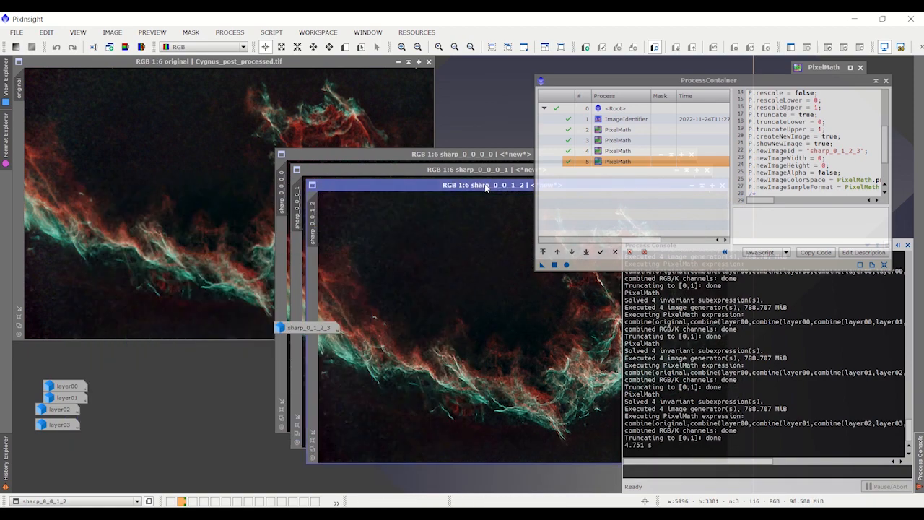
{"action": "left_click", "coordinate": [455, 176]}
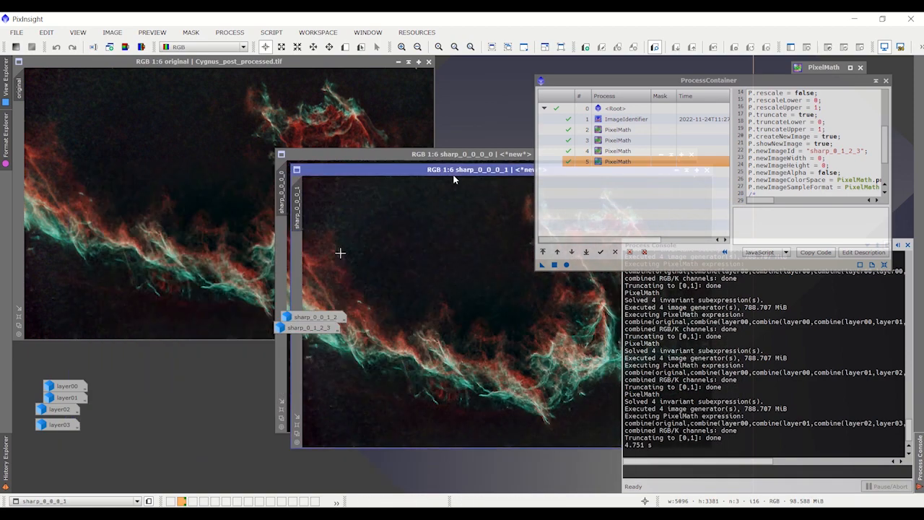
{"action": "right_click", "coordinate": [314, 328]}
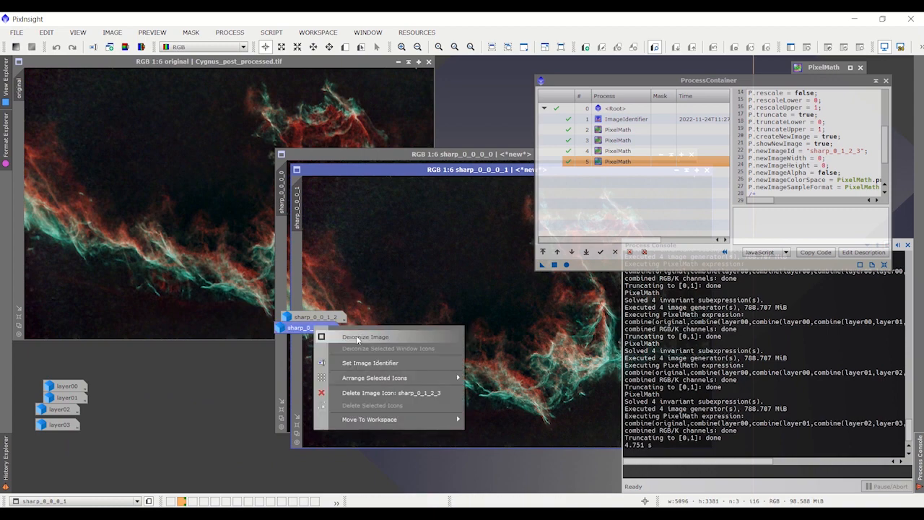
{"action": "left_click", "coordinate": [469, 173]}
{"action": "left_click_drag", "start_coordinate": [482, 171], "coordinate": [255, 175]}
{"action": "left_click", "coordinate": [434, 174]}
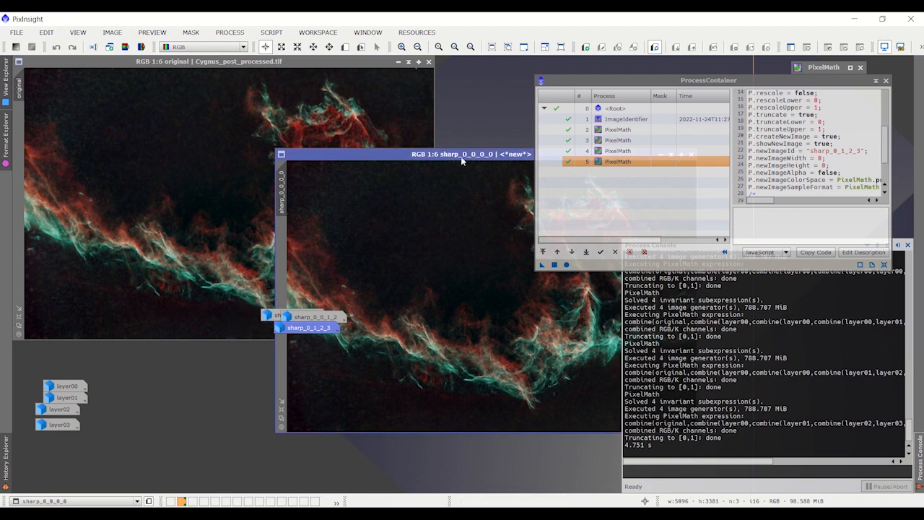
{"action": "left_click_drag", "start_coordinate": [466, 157], "coordinate": [337, 161]}
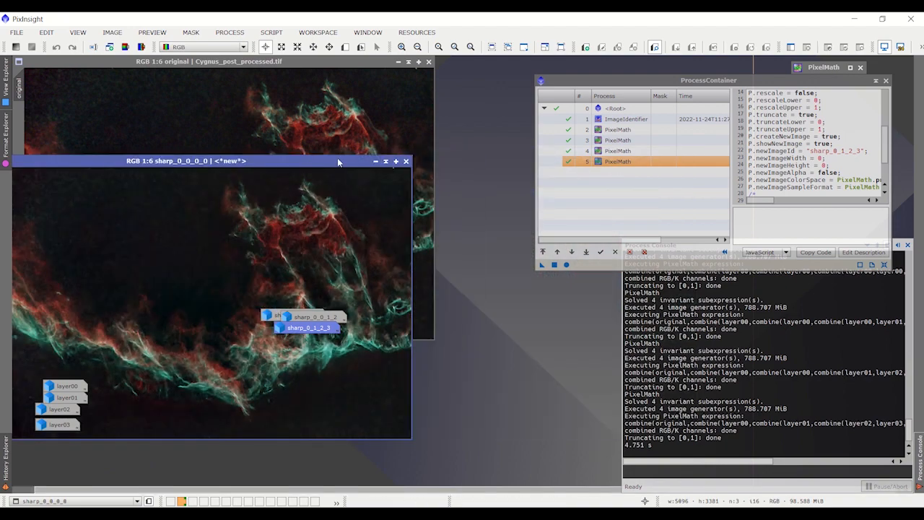
{"action": "left_click", "coordinate": [376, 161]}
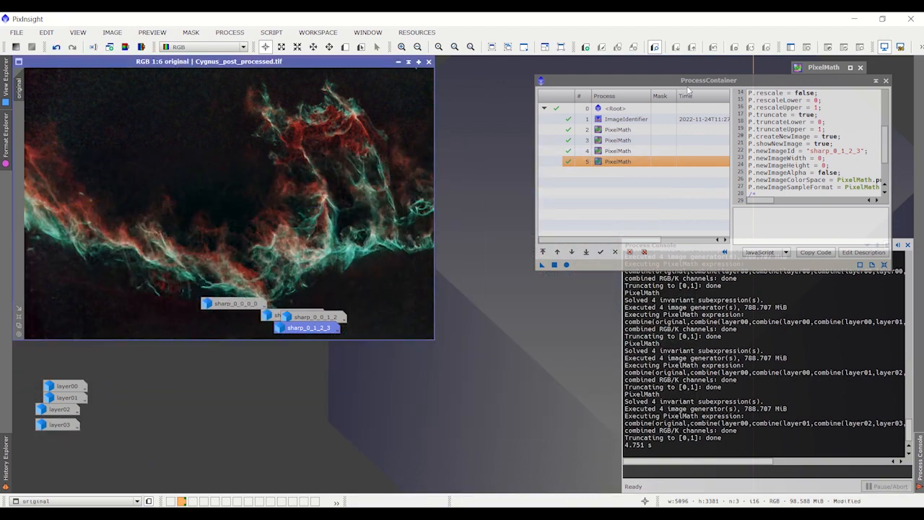
Expand PixelMath and reset it to its default settings
{"action": "left_click", "coordinate": [836, 68]}
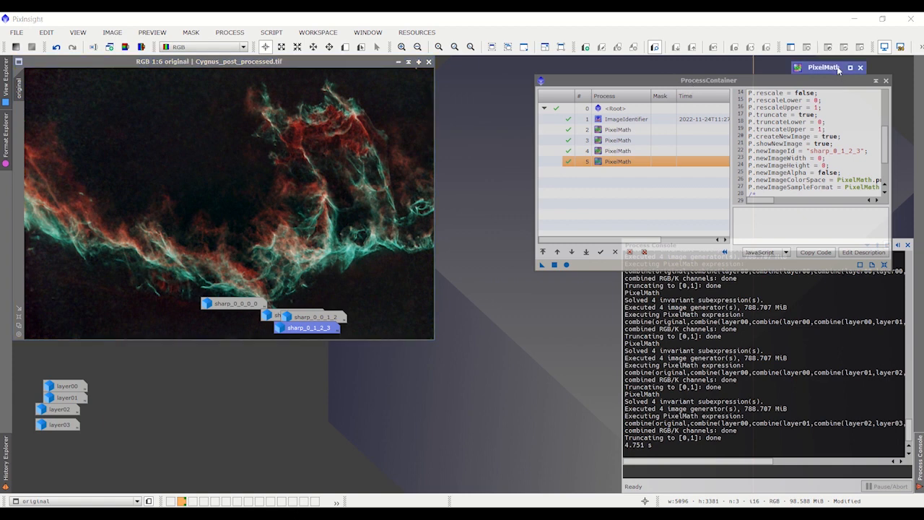
{"action": "double_click", "coordinate": [832, 68]}
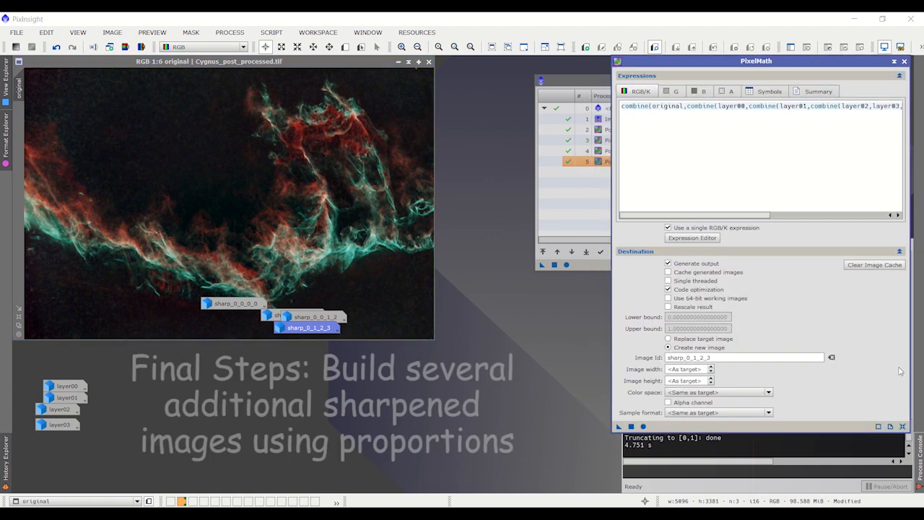
{"action": "left_click", "coordinate": [904, 427]}
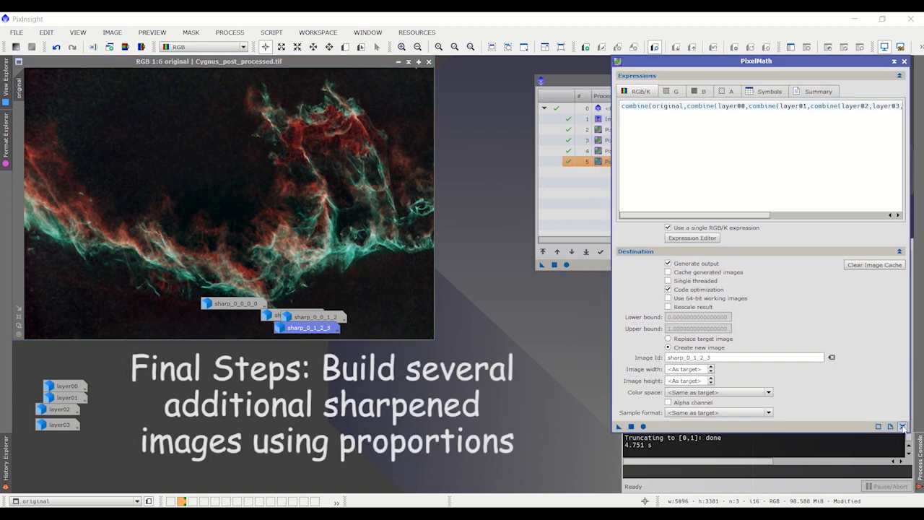
Begin a new RGB/K expression in the Expression Editor with 0.4*original+0.4*sharp_0_0_0_0
{"action": "left_click", "coordinate": [644, 106]}
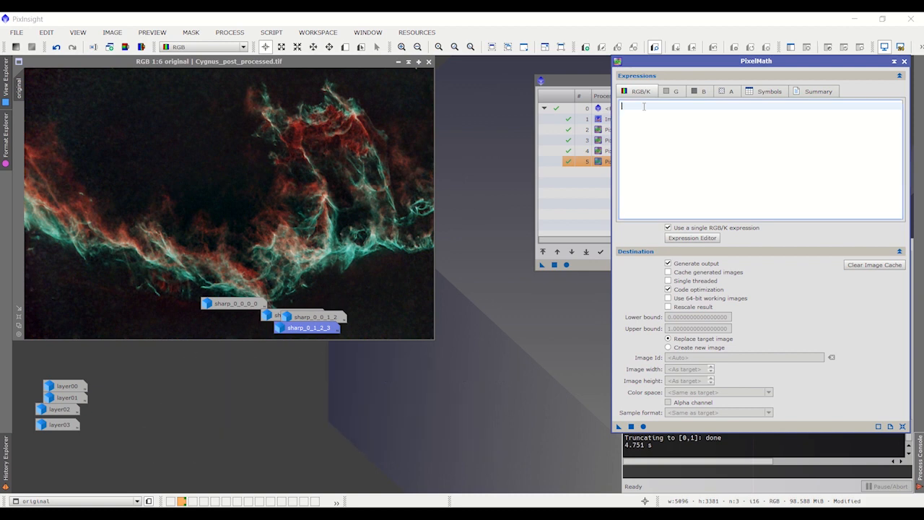
{"action": "type", "text": "0.4*"}
{"action": "left_click", "coordinate": [692, 238]}
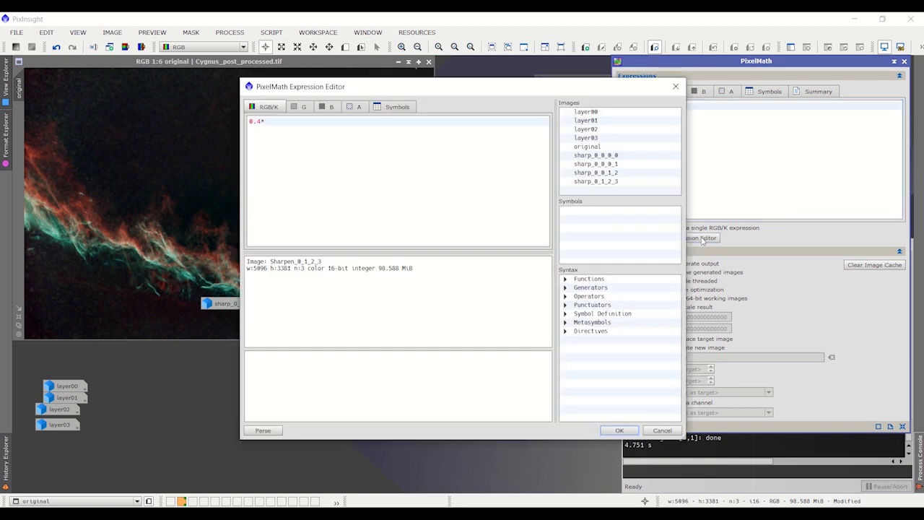
{"action": "left_click", "coordinate": [278, 121]}
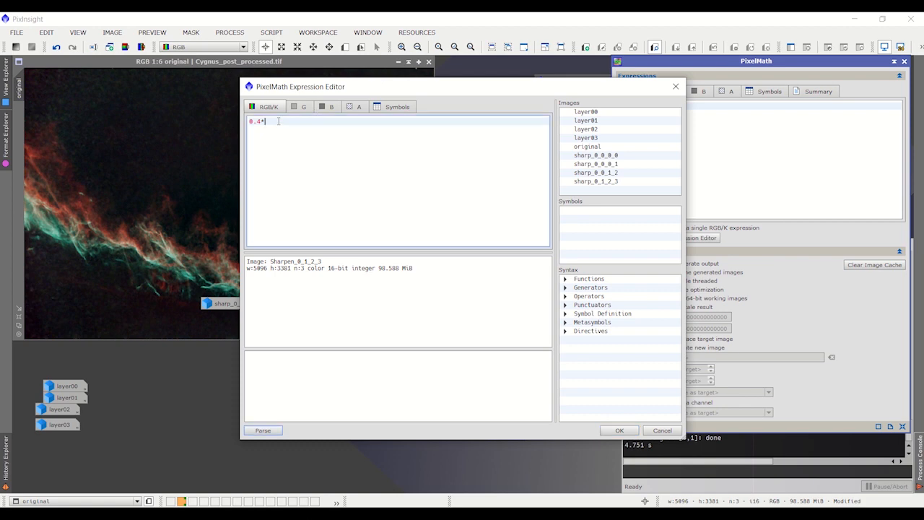
{"action": "double_click", "coordinate": [591, 147]}
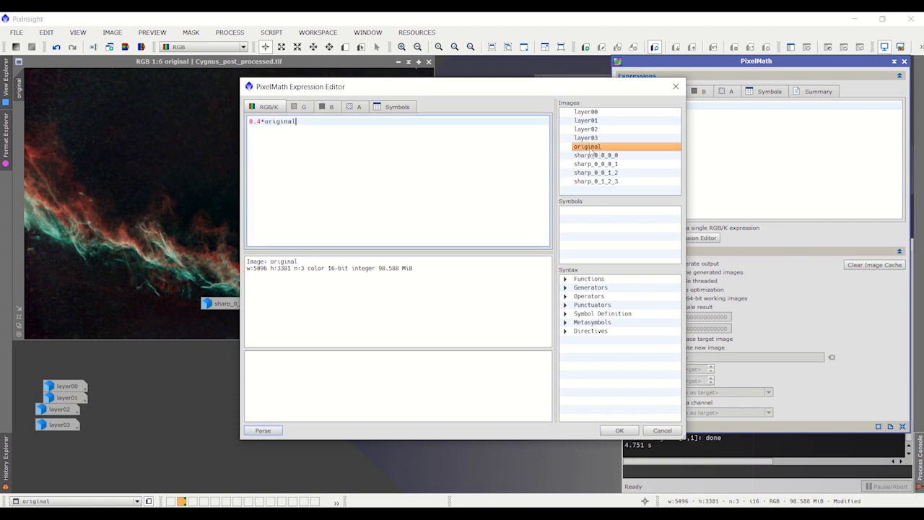
{"action": "type", "text": "+0.4*"}
{"action": "double_click", "coordinate": [595, 155]}
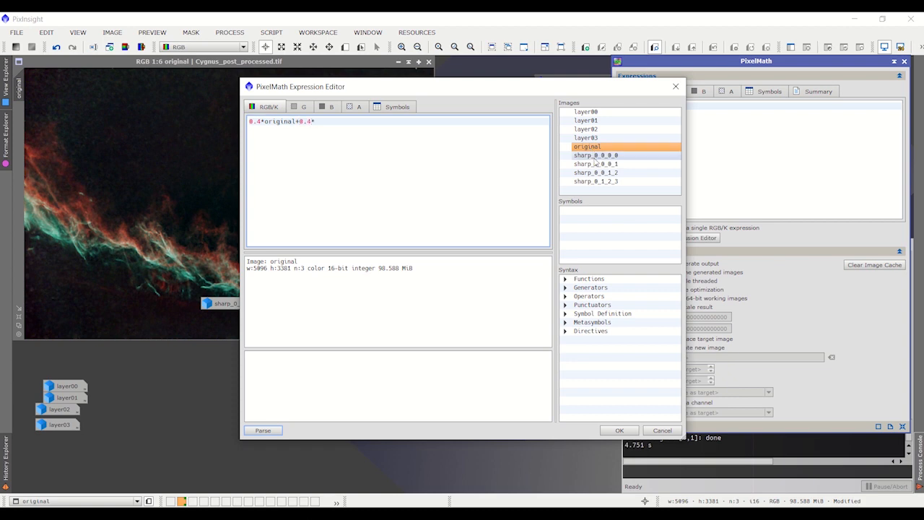
Append +0.2*sharp_0_0_0_1+0.0*sharp_0_0_1_2+0.0*sharp_0_1_2_3 to the expression and accept it
{"action": "type", "text": "+0."}
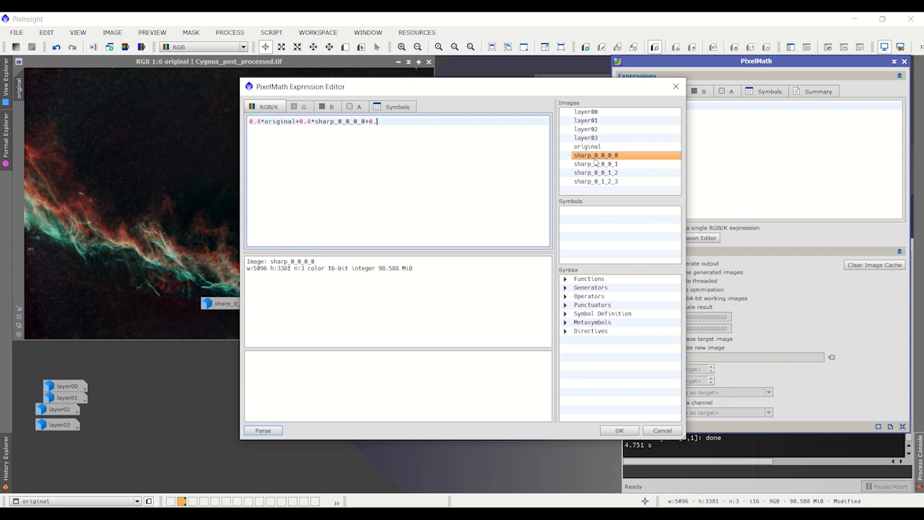
{"action": "type", "text": "2*"}
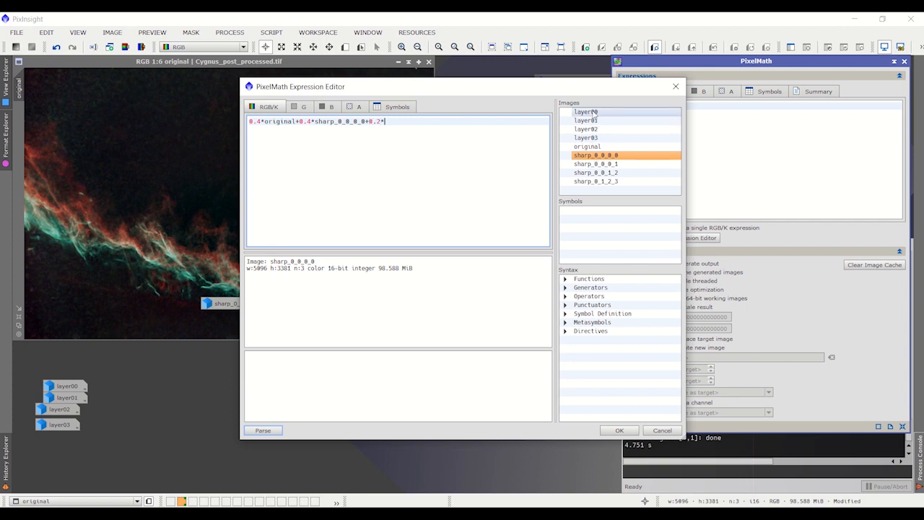
{"action": "double_click", "coordinate": [591, 165]}
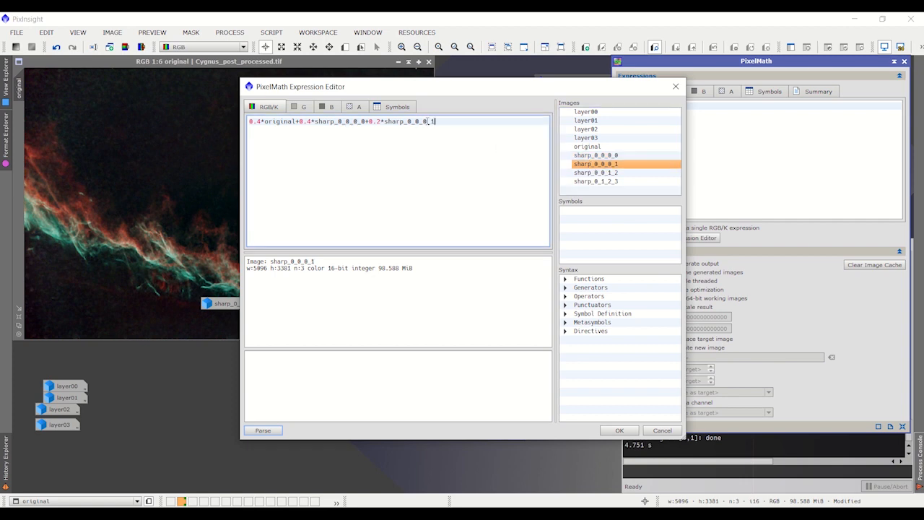
{"action": "type", "text": "+0.0*"}
{"action": "double_click", "coordinate": [592, 173]}
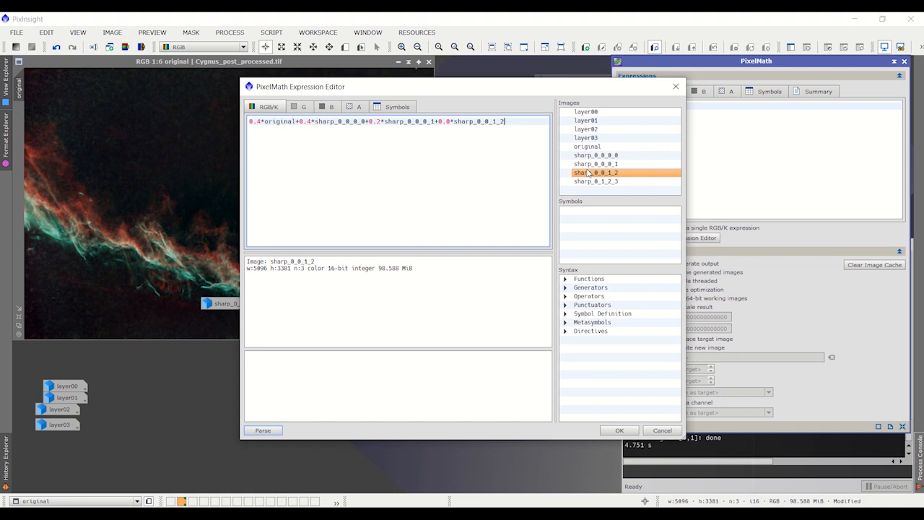
{"action": "type", "text": "+0.0*"}
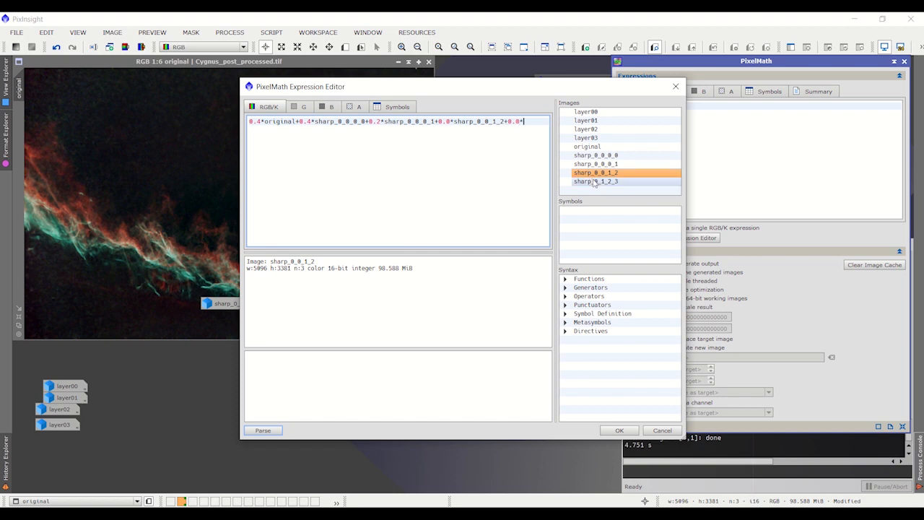
{"action": "double_click", "coordinate": [596, 182]}
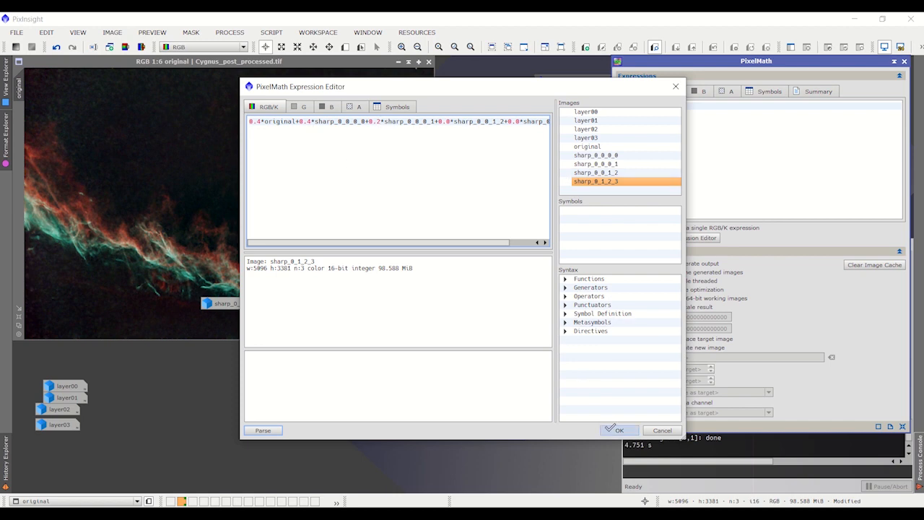
{"action": "left_click", "coordinate": [619, 430]}
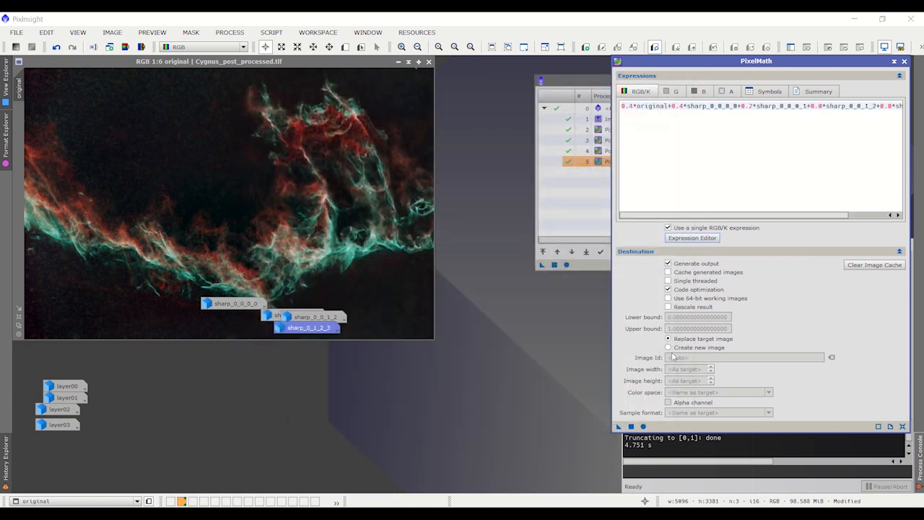
Make PixelMath create a new image with ID sharp_p4_p4_p2_p0_p0 and add the instance to the ProcessContainer
{"action": "left_click", "coordinate": [669, 347]}
{"action": "left_click", "coordinate": [670, 358]}
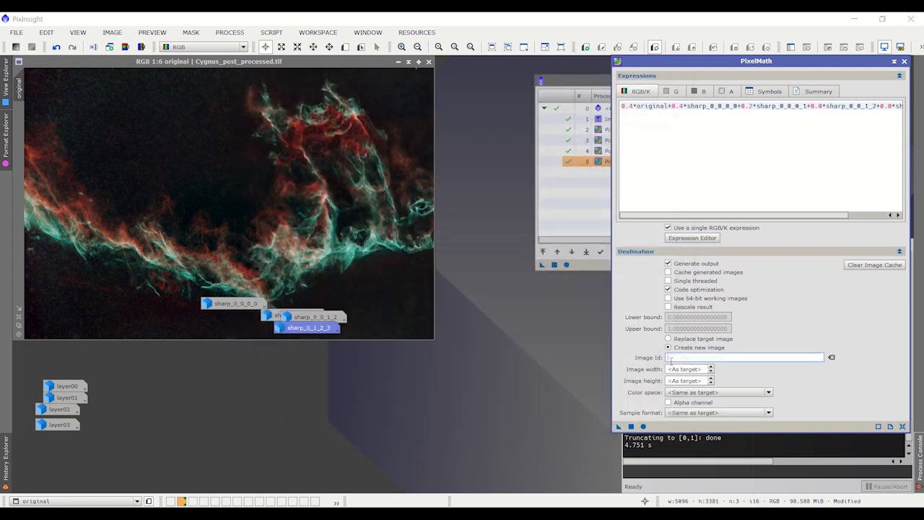
{"action": "type", "text": "sharp"}
{"action": "type", "text": "_p"}
{"action": "type", "text": "4_p4"}
{"action": "type", "text": "_p3"}
{"action": "type", "text": "_p2_p"}
{"action": "type", "text": "0_p0"}
{"action": "left_click_drag", "start_coordinate": [589, 81], "coordinate": [307, 91]}
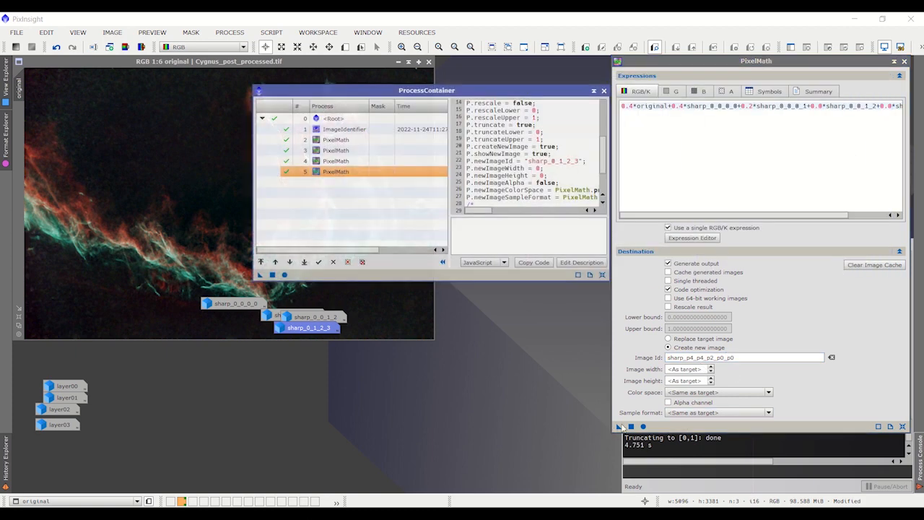
{"action": "left_click_drag", "start_coordinate": [619, 426], "coordinate": [329, 215]}
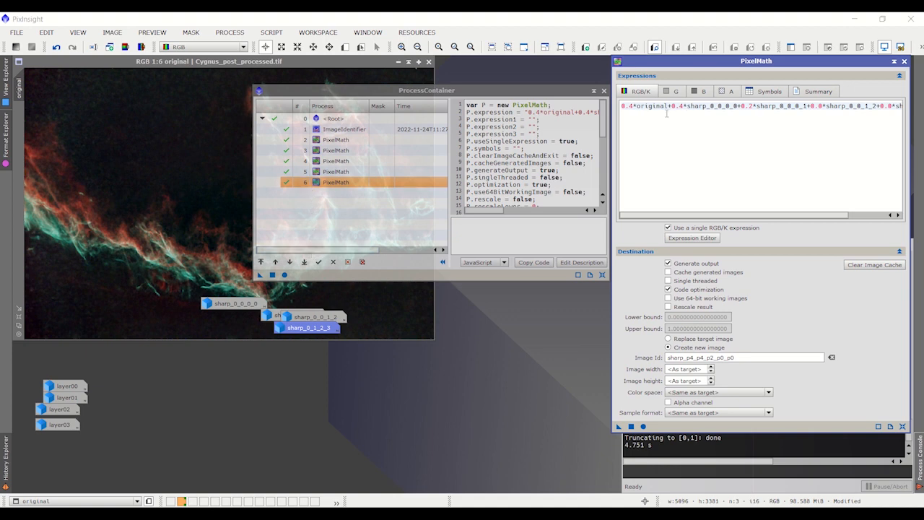
Change the expression's five weights, from original through sharp_0_1_2_3, to 0.0, 0.1, 0.4, 0.3 and 0.2
{"action": "double_click", "coordinate": [630, 106]}
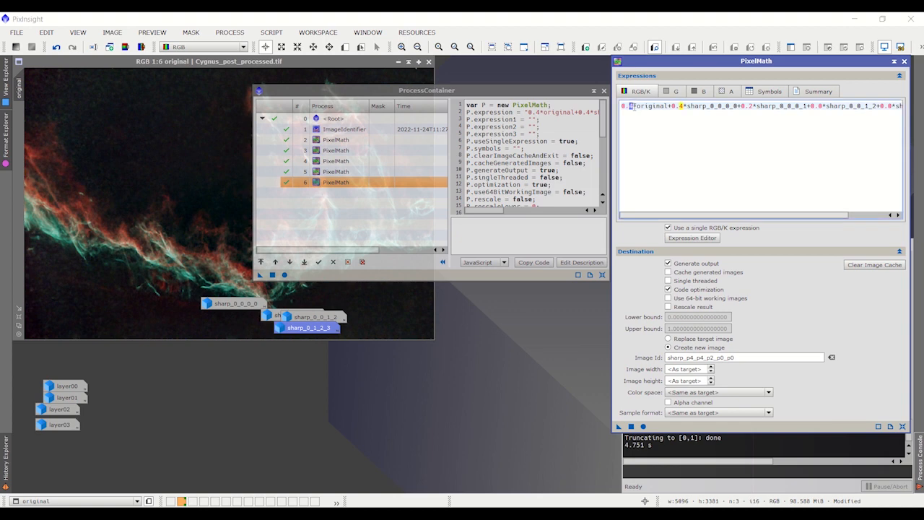
{"action": "type", "text": "0"}
{"action": "double_click", "coordinate": [680, 107]}
{"action": "type", "text": "1"}
{"action": "double_click", "coordinate": [750, 106]}
{"action": "type", "text": "4"}
{"action": "double_click", "coordinate": [820, 106]}
{"action": "type", "text": "3"}
{"action": "double_click", "coordinate": [890, 106]}
{"action": "type", "text": "2"}
{"action": "left_click_drag", "start_coordinate": [822, 215], "coordinate": [797, 228]}
Set the PixelMath image ID to sharp_p0_p1_p4_p3_p2 and add the instance to the ProcessContainer
{"action": "left_click", "coordinate": [692, 358]}
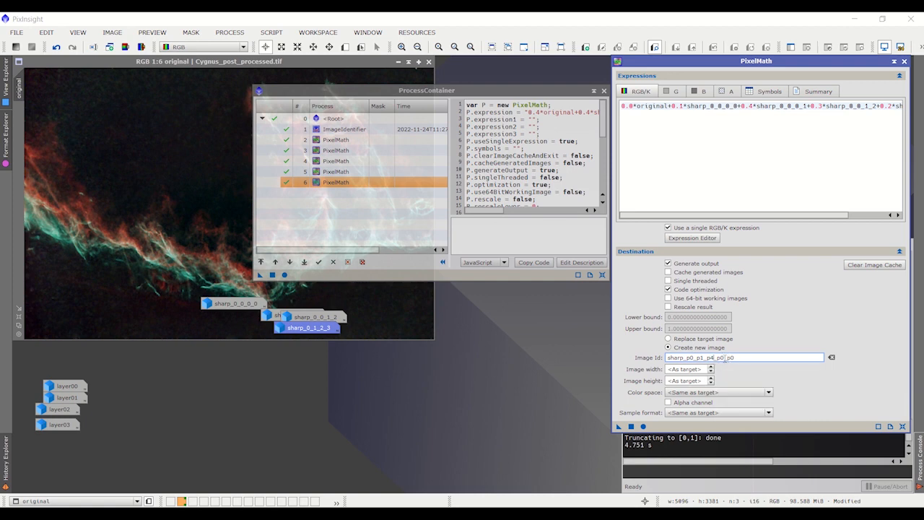
{"action": "left_click", "coordinate": [722, 358]}
{"action": "key", "text": "BackSpace"}
{"action": "type", "text": "3"}
{"action": "left_click", "coordinate": [732, 358]}
{"action": "key", "text": "BackSpace"}
{"action": "type", "text": "2"}
{"action": "left_click_drag", "start_coordinate": [619, 427], "coordinate": [317, 221]}
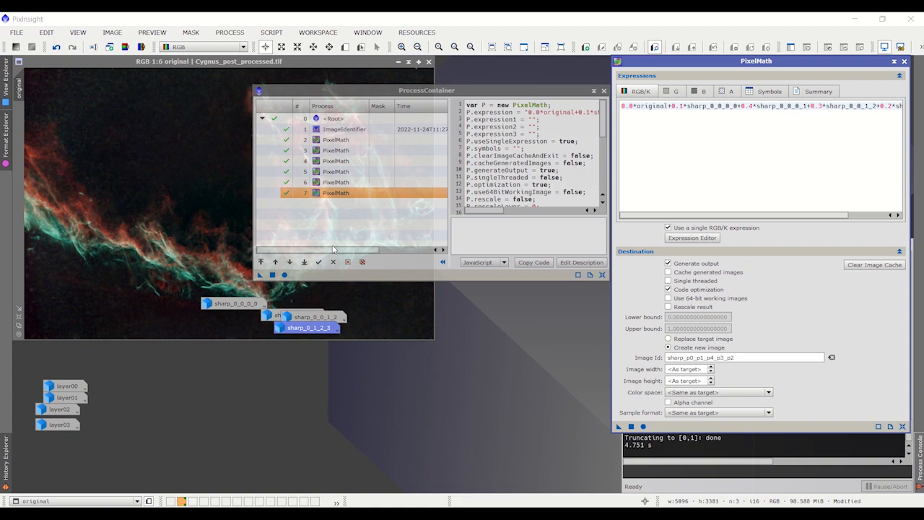
Collapse PixelMath and move the ProcessContainer clear of the original image
{"action": "left_click", "coordinate": [895, 61]}
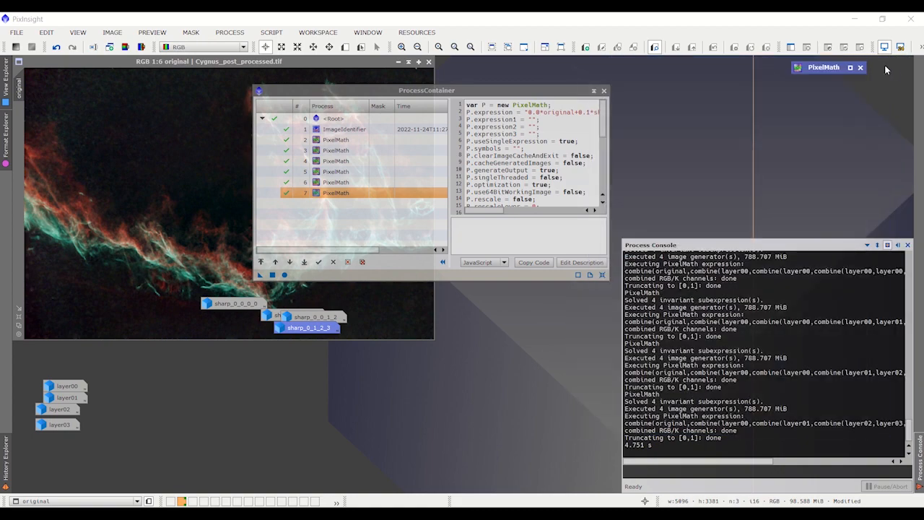
{"action": "left_click_drag", "start_coordinate": [517, 88], "coordinate": [773, 86]}
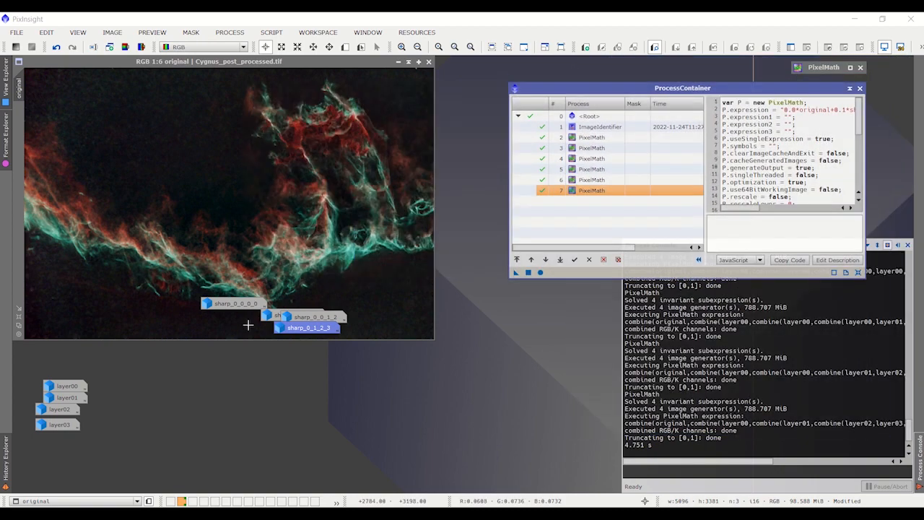
Delete the iconized images sharp_0_0_0_0, sharp_0_0_1_2, sharp_0_1_2_3 and sharp_0_0_0_1, keeping the original and the layer images
{"action": "mouse_move", "coordinate": [246, 309]}
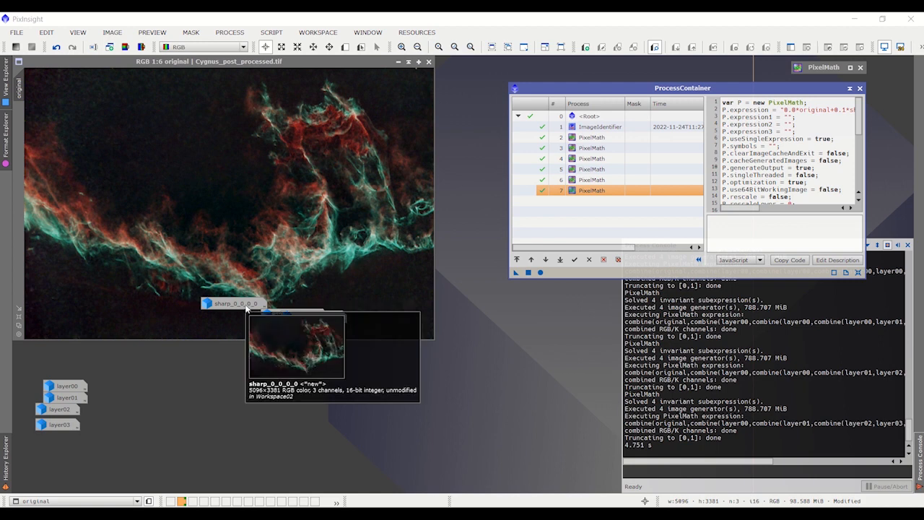
{"action": "right_click", "coordinate": [246, 304]}
{"action": "left_click", "coordinate": [288, 371]}
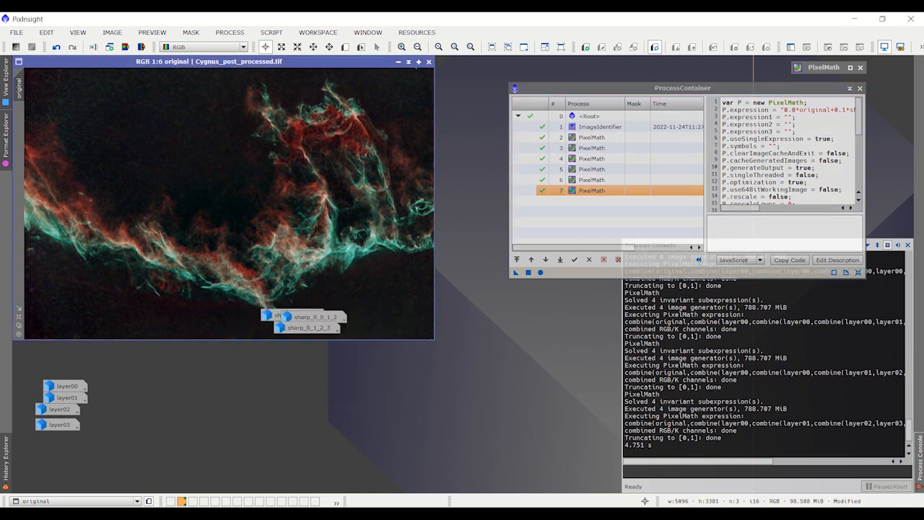
{"action": "right_click", "coordinate": [311, 317]}
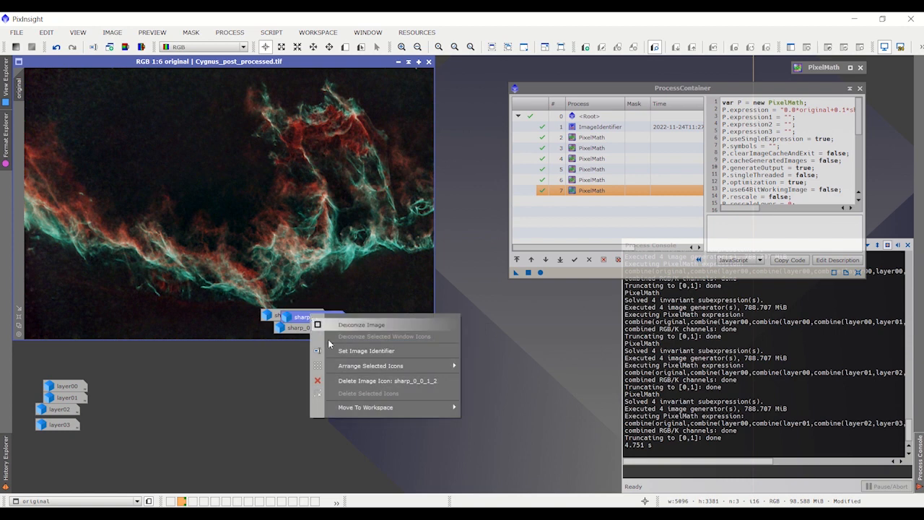
{"action": "left_click", "coordinate": [354, 382]}
{"action": "right_click", "coordinate": [311, 332]}
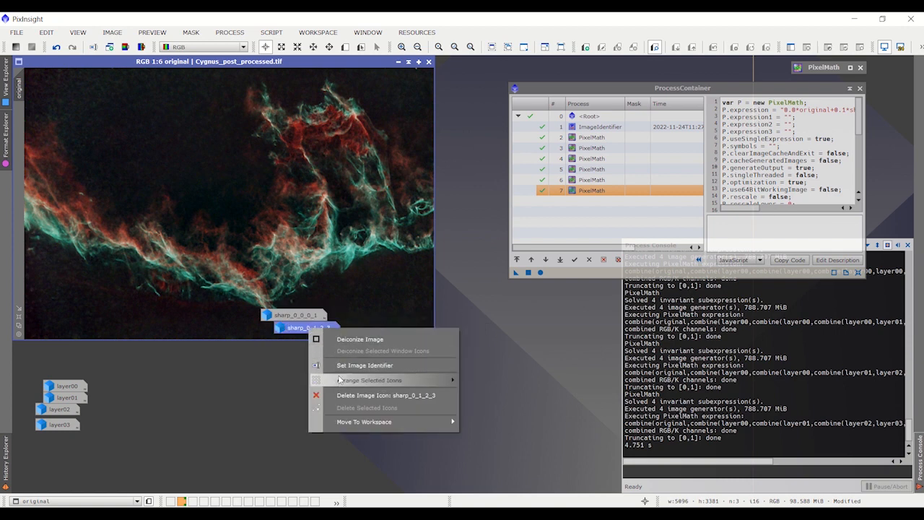
{"action": "left_click", "coordinate": [342, 396]}
{"action": "right_click", "coordinate": [290, 318]}
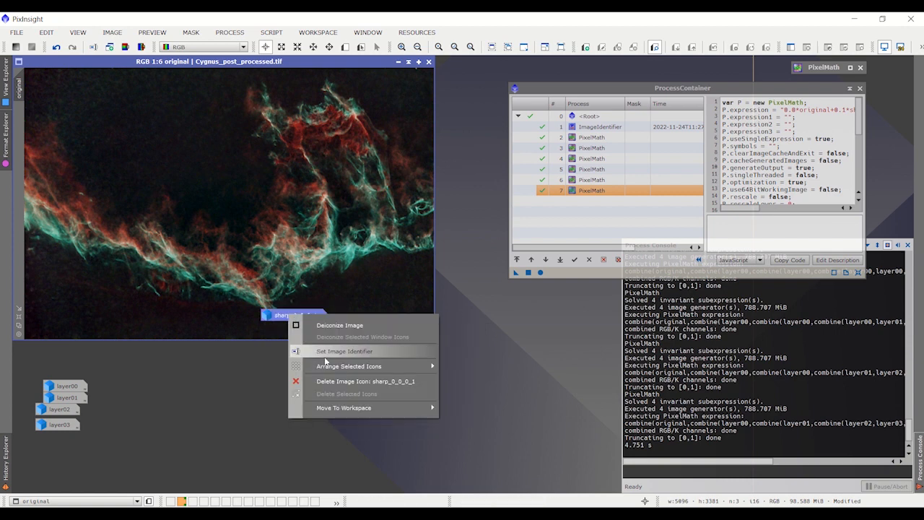
{"action": "left_click", "coordinate": [329, 381]}
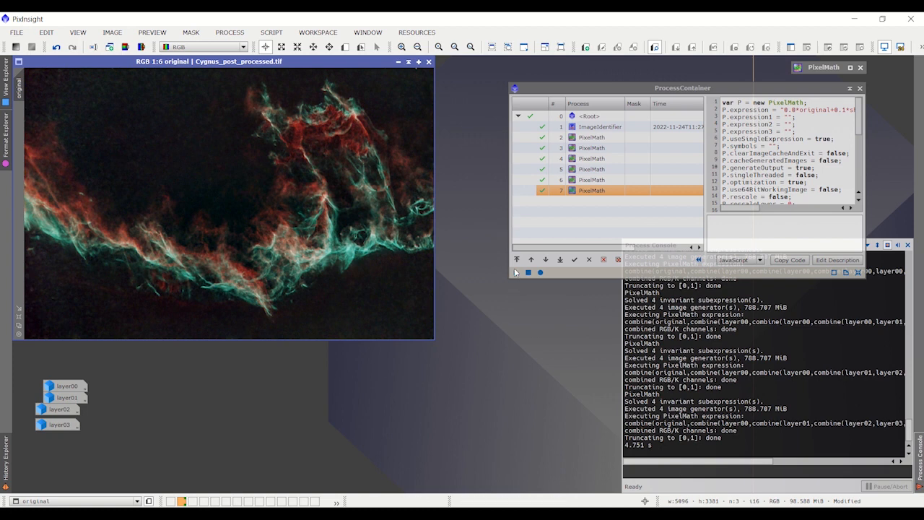
Place the ProcessContainer on the workspace as a process icon, then open the dialog for saving selected icons and leave it without saving
{"action": "left_click_drag", "start_coordinate": [516, 272], "coordinate": [471, 367]}
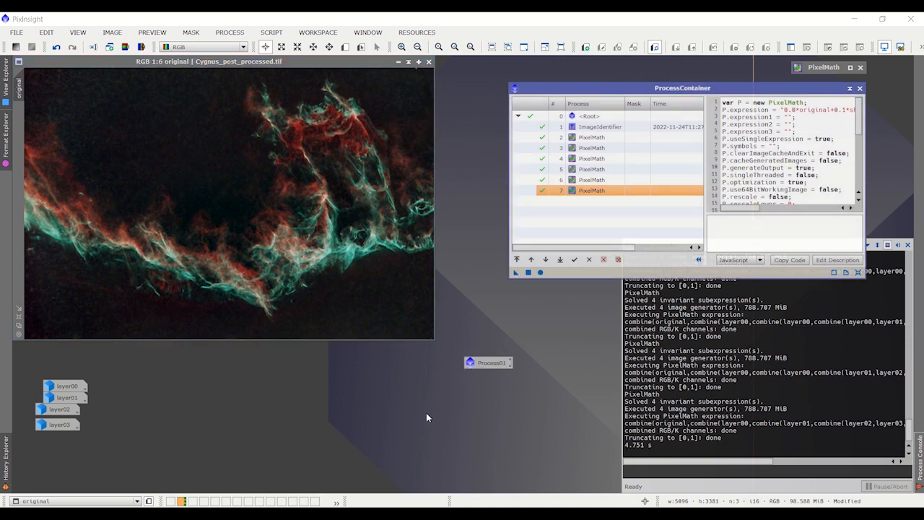
{"action": "right_click", "coordinate": [489, 365]}
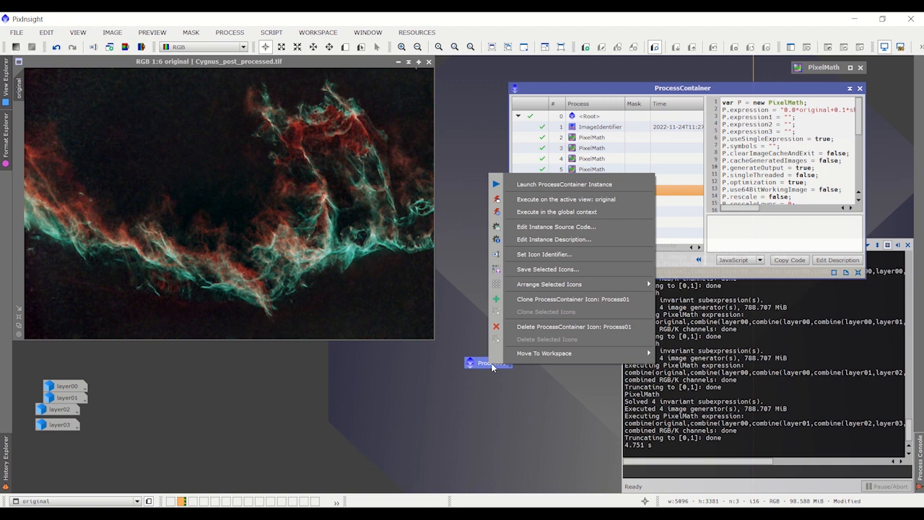
{"action": "left_click", "coordinate": [556, 270]}
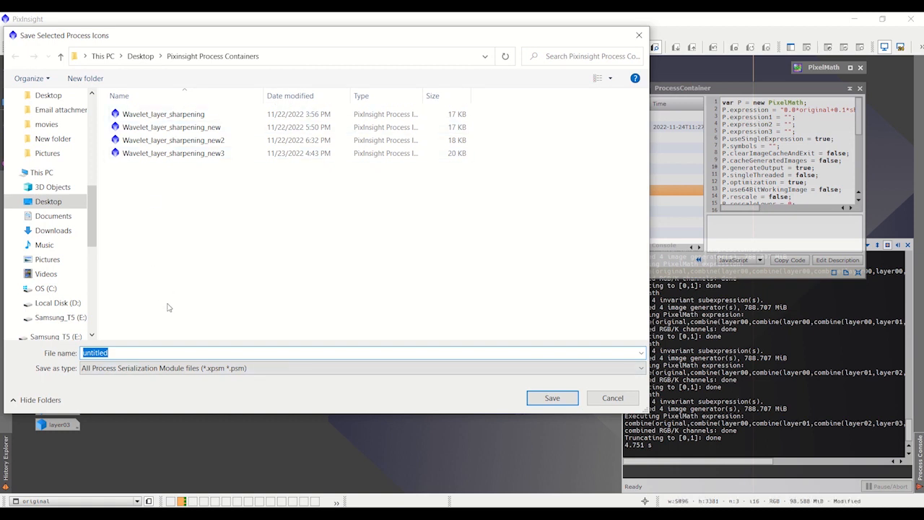
{"action": "left_click", "coordinate": [624, 403]}
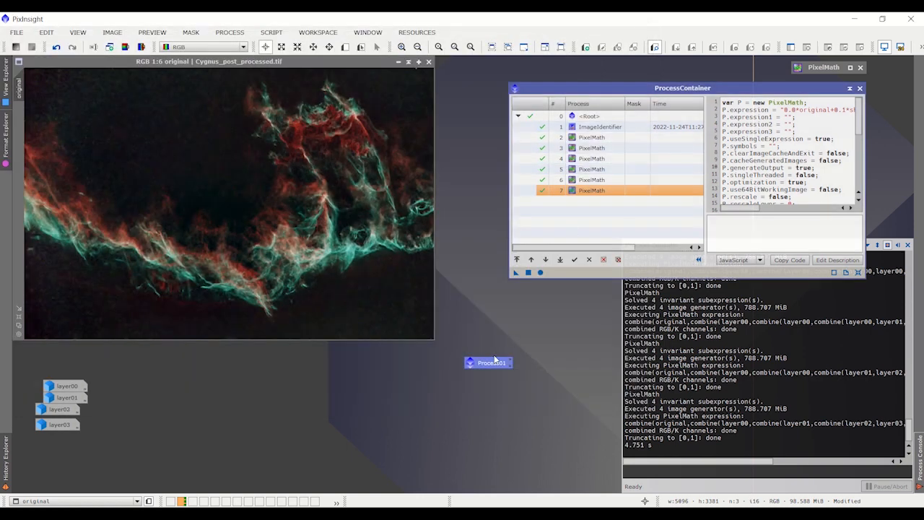
Collapse the ProcessContainer and run its process icon on the original image to generate the sharpened and blended images
{"action": "left_click", "coordinate": [850, 89]}
{"action": "left_click_drag", "start_coordinate": [504, 363], "coordinate": [228, 138]}
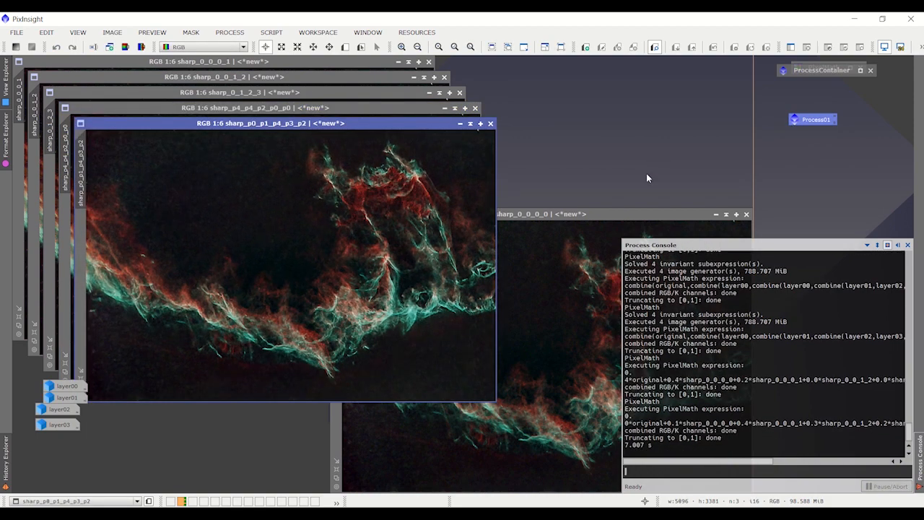
Iconize the four layer-sharpened images sharp_0_0_0_0, sharp_0_0_0_1, sharp_0_0_1_2 and sharp_0_1_2_3
{"action": "left_click_drag", "start_coordinate": [574, 215], "coordinate": [225, 160]}
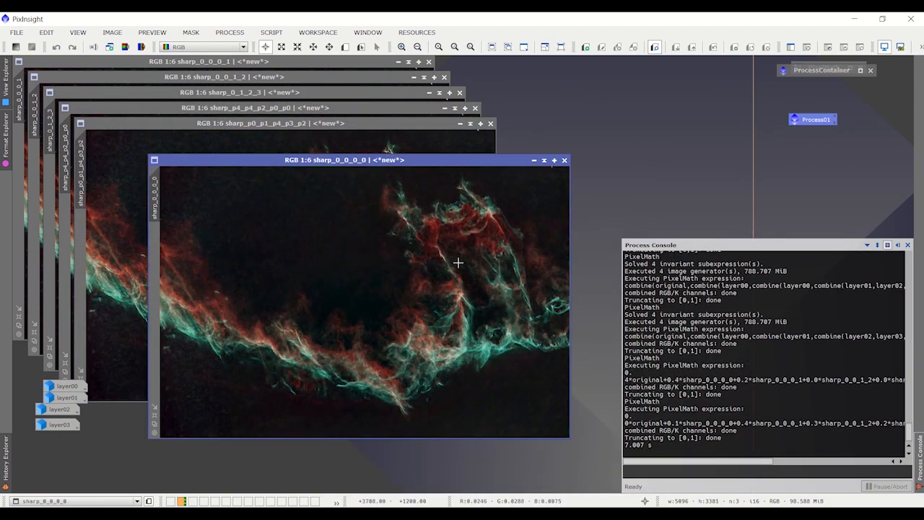
{"action": "left_click", "coordinate": [533, 161]}
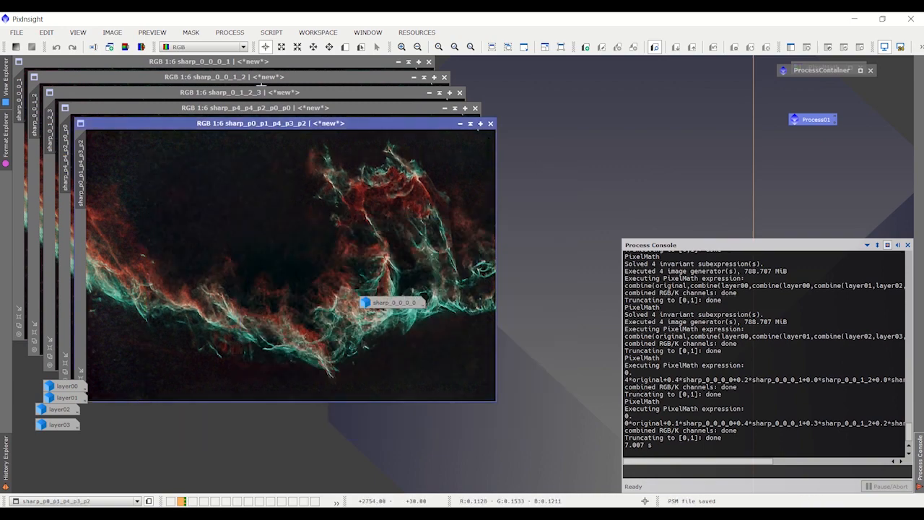
{"action": "left_click", "coordinate": [255, 63]}
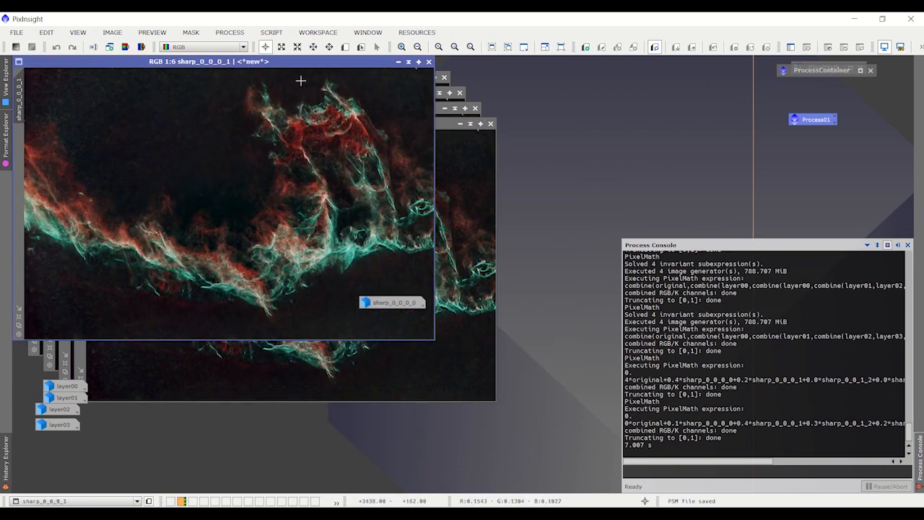
{"action": "left_click", "coordinate": [397, 62]}
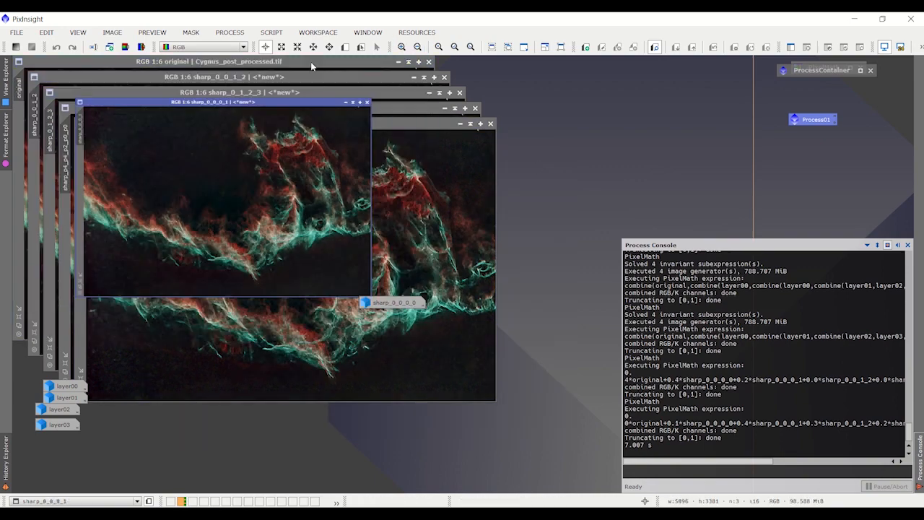
{"action": "left_click", "coordinate": [269, 78]}
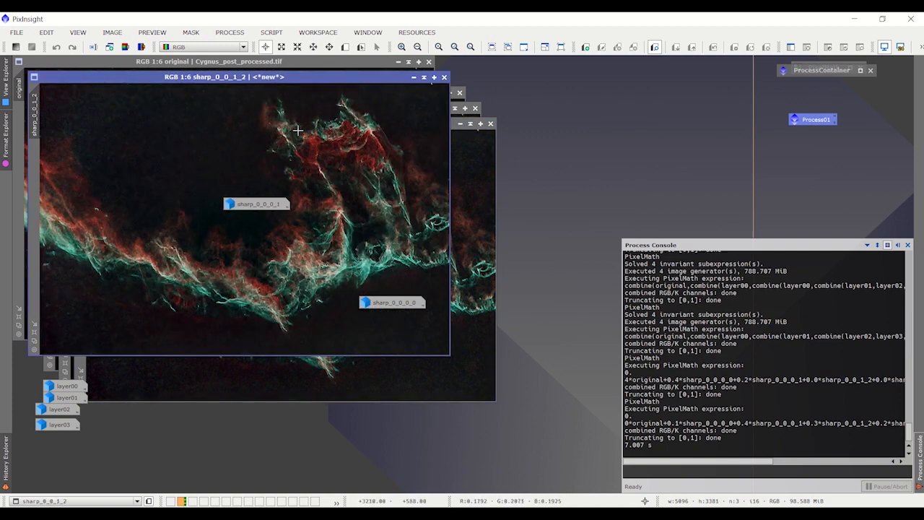
{"action": "left_click", "coordinate": [413, 78]}
{"action": "left_click", "coordinate": [253, 93]}
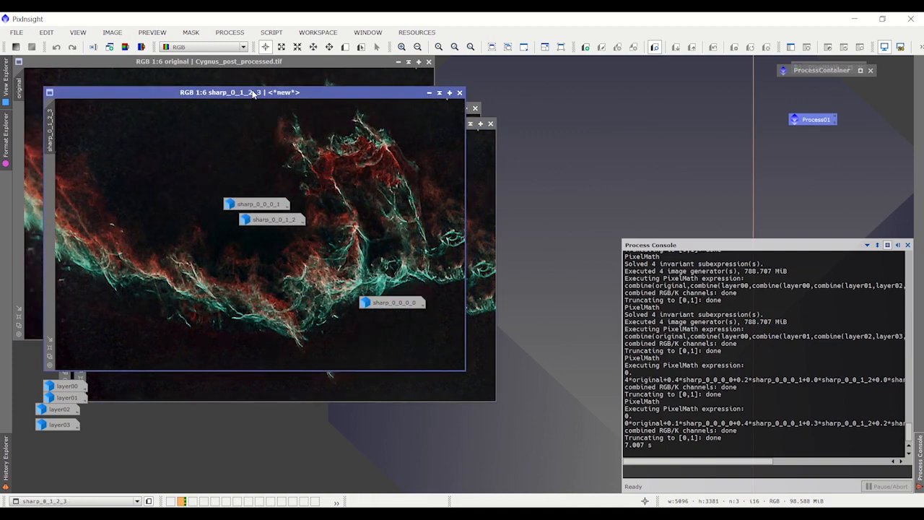
{"action": "left_click", "coordinate": [430, 93]}
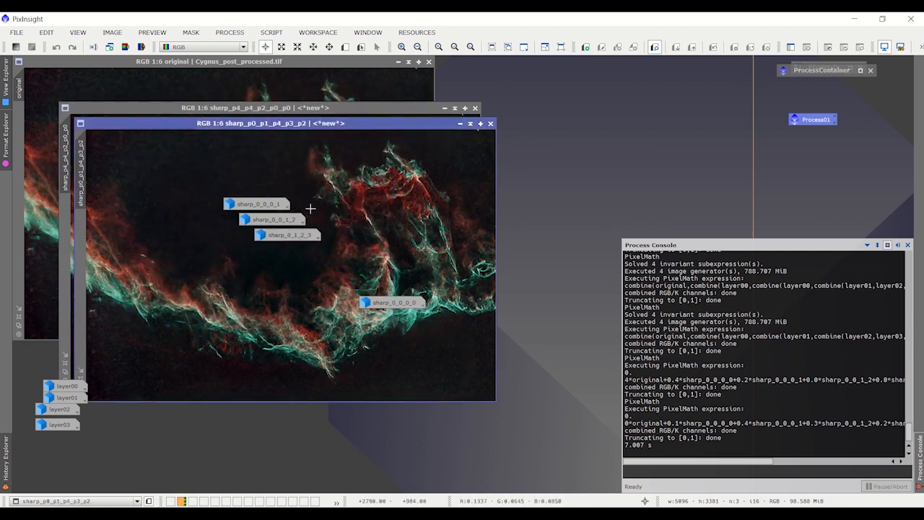
Gather the four iconized sharp images on the empty workspace area below the open image windows
{"action": "left_click_drag", "start_coordinate": [286, 239], "coordinate": [206, 436]}
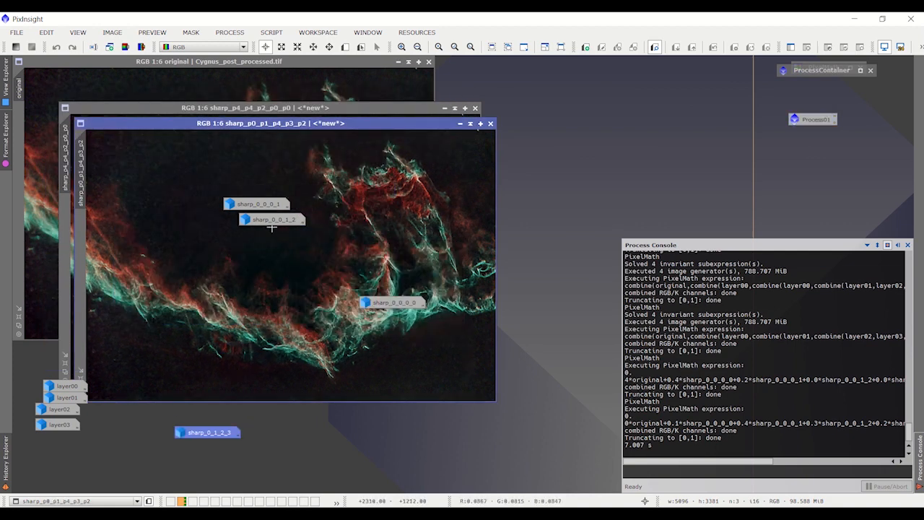
{"action": "left_click_drag", "start_coordinate": [273, 228], "coordinate": [235, 436]}
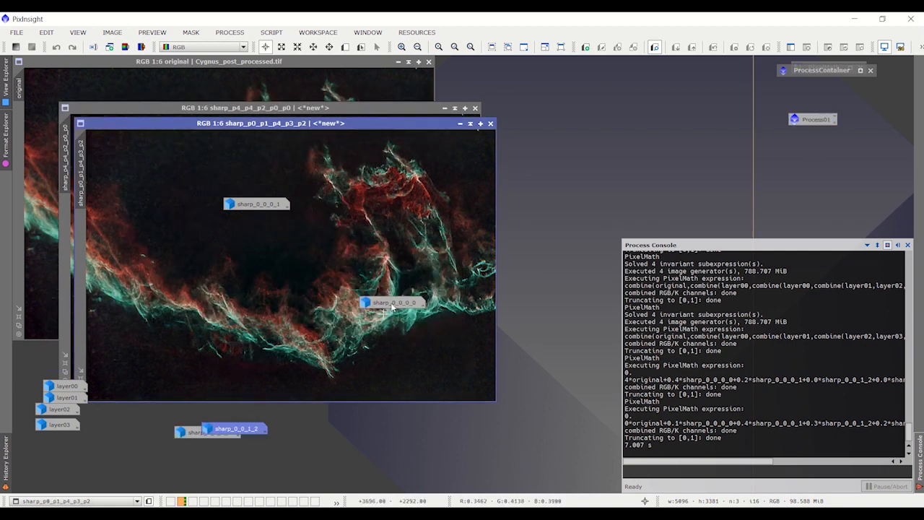
{"action": "left_click_drag", "start_coordinate": [393, 303], "coordinate": [273, 426]}
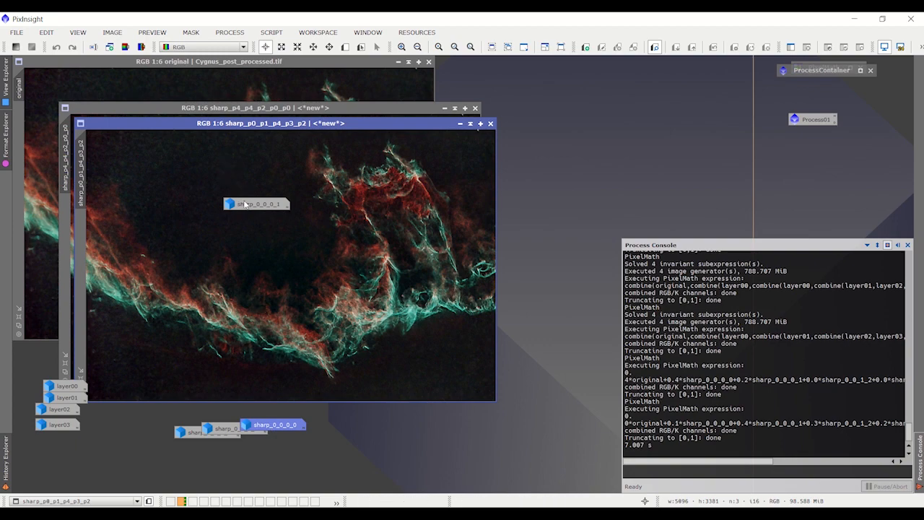
{"action": "left_click_drag", "start_coordinate": [238, 204], "coordinate": [217, 437]}
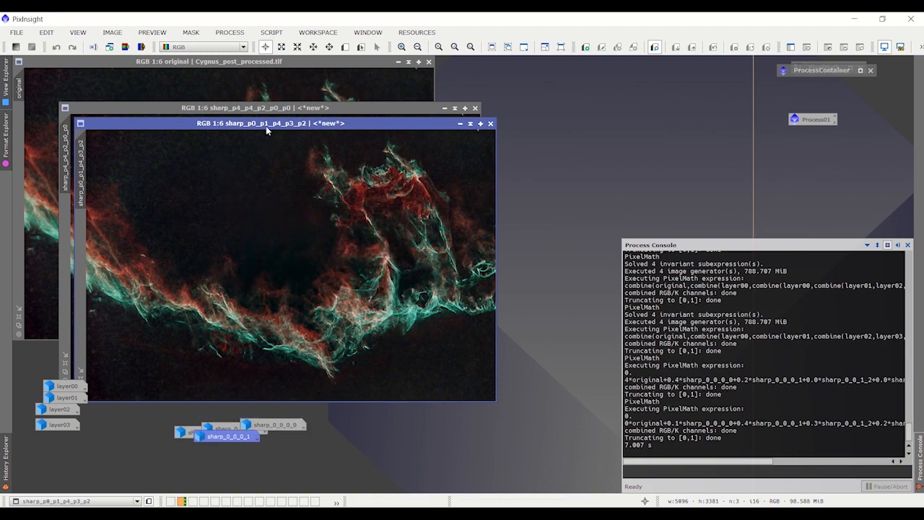
Arrange sharp_p4_p4_p2_p0_p0 and sharp_p0_p1_p4_p3_p2 alongside the original image and hide the Process Console
{"action": "left_click_drag", "start_coordinate": [266, 126], "coordinate": [296, 123]}
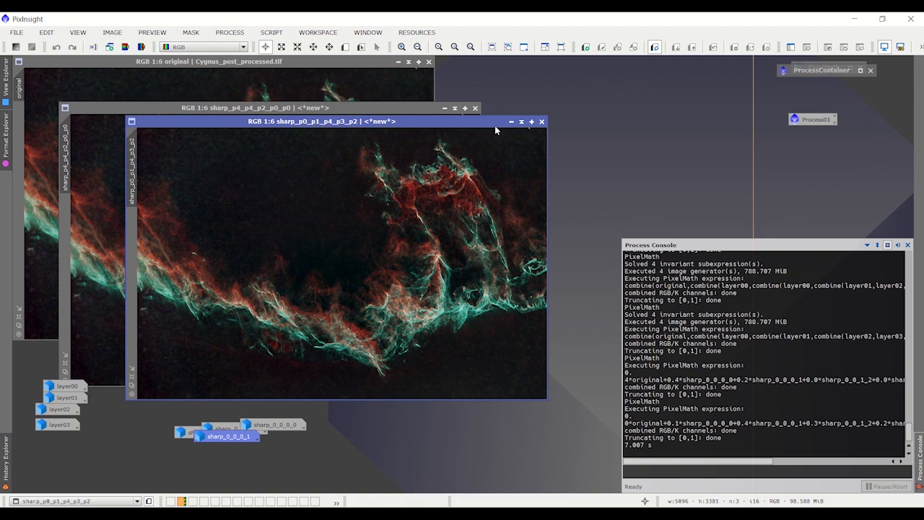
{"action": "left_click_drag", "start_coordinate": [462, 123], "coordinate": [828, 63]}
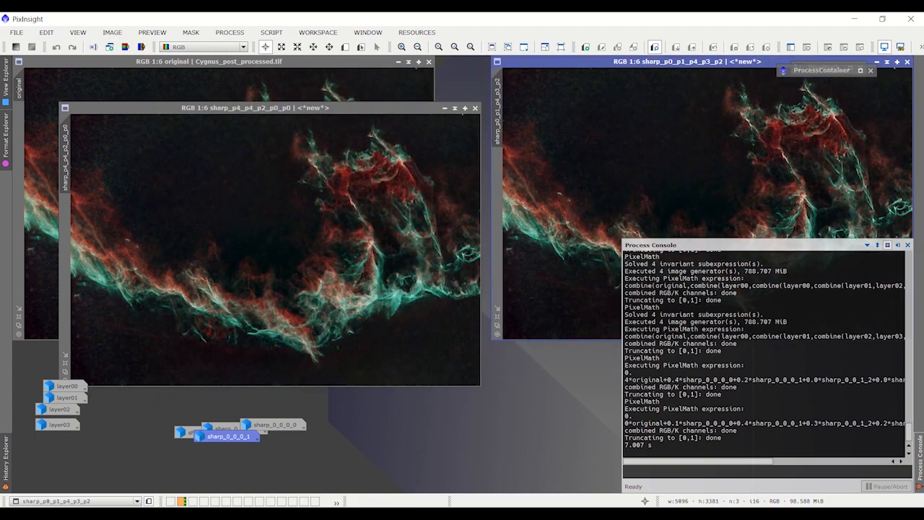
{"action": "left_click", "coordinate": [898, 245]}
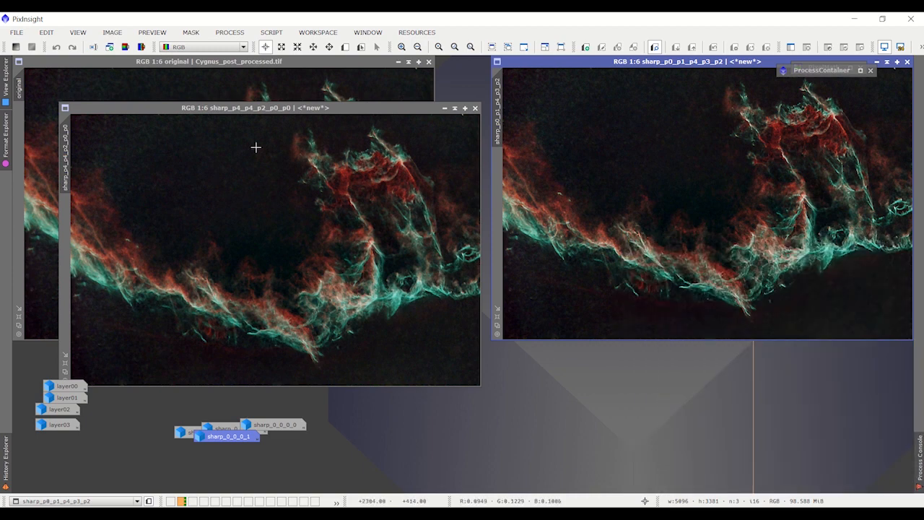
{"action": "left_click", "coordinate": [260, 109]}
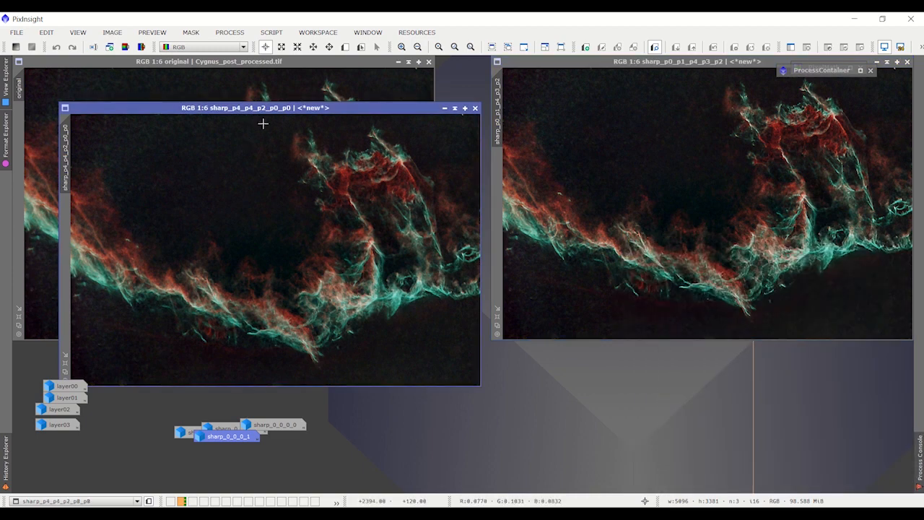
{"action": "left_click_drag", "start_coordinate": [268, 109], "coordinate": [472, 68]}
Examine the bright lower junction of the nebula up close in both blended images and in the original
{"action": "scroll", "coordinate": [885, 271], "scroll_direction": "up", "scroll_amount": 3}
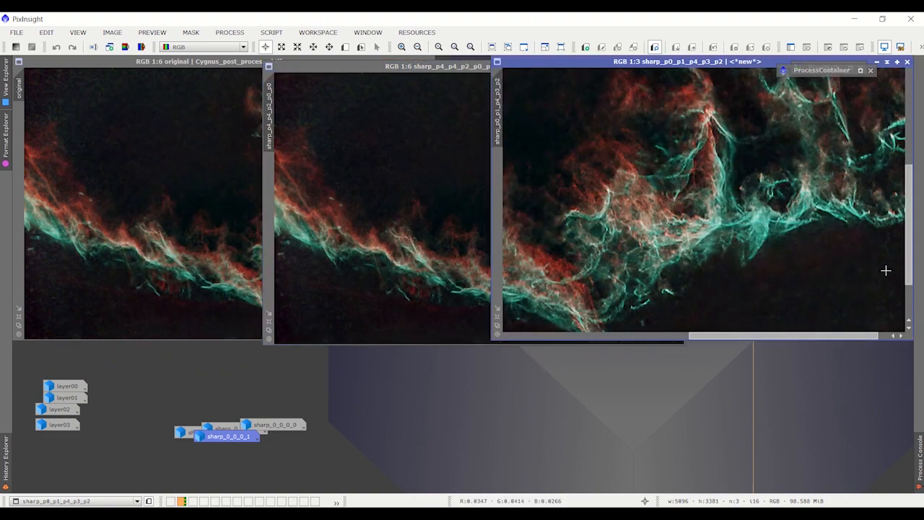
{"action": "scroll", "coordinate": [803, 225], "scroll_direction": "up", "scroll_amount": 1}
{"action": "scroll", "coordinate": [390, 238], "scroll_direction": "up", "scroll_amount": 1}
{"action": "scroll", "coordinate": [390, 238], "scroll_direction": "up", "scroll_amount": 1}
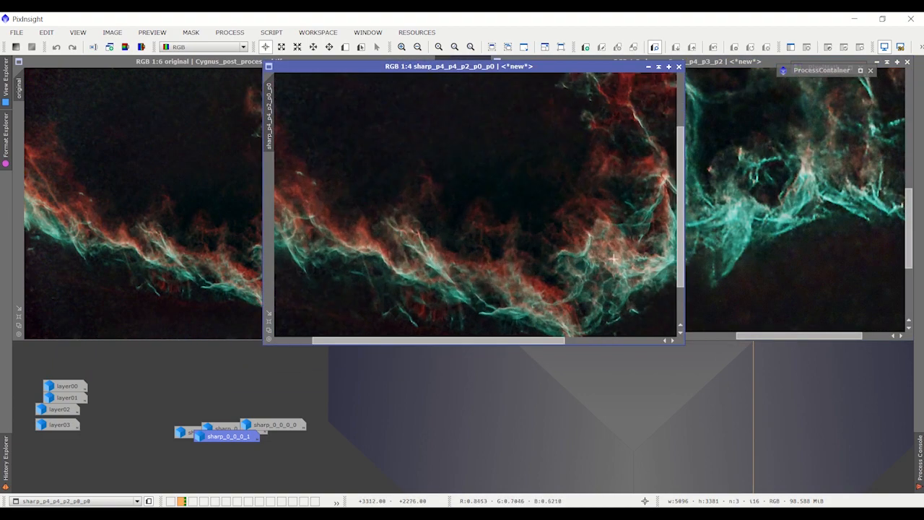
{"action": "scroll", "coordinate": [631, 264], "scroll_direction": "up", "scroll_amount": 2}
{"action": "scroll", "coordinate": [756, 249], "scroll_direction": "down", "scroll_amount": 2}
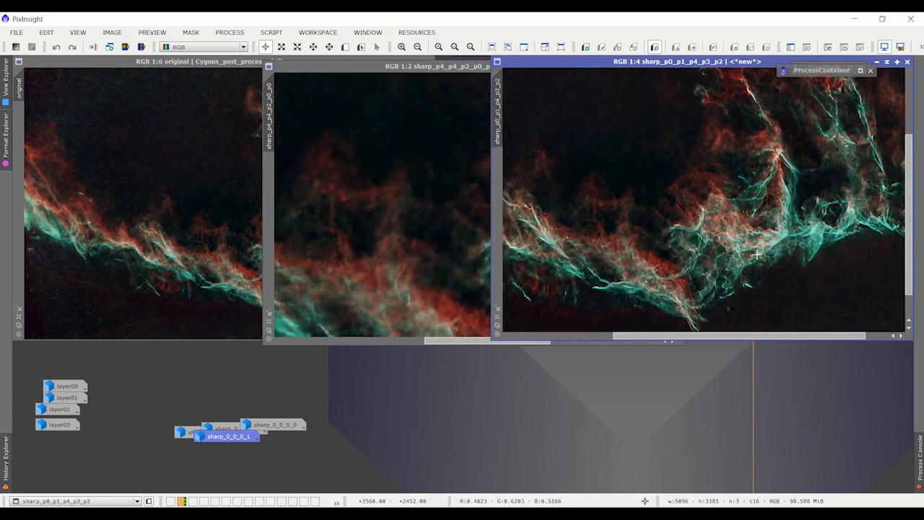
{"action": "left_click", "coordinate": [444, 282]}
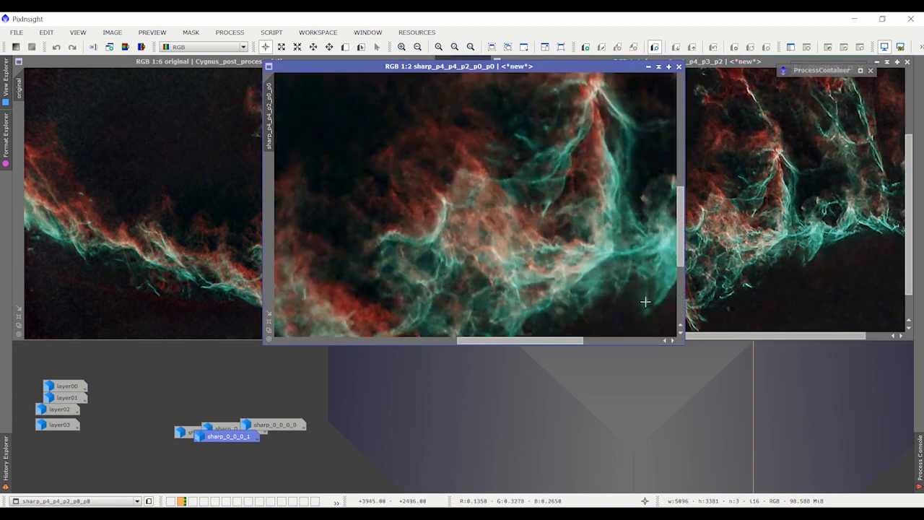
{"action": "left_click", "coordinate": [129, 76]}
{"action": "scroll", "coordinate": [295, 265], "scroll_direction": "up", "scroll_amount": 2}
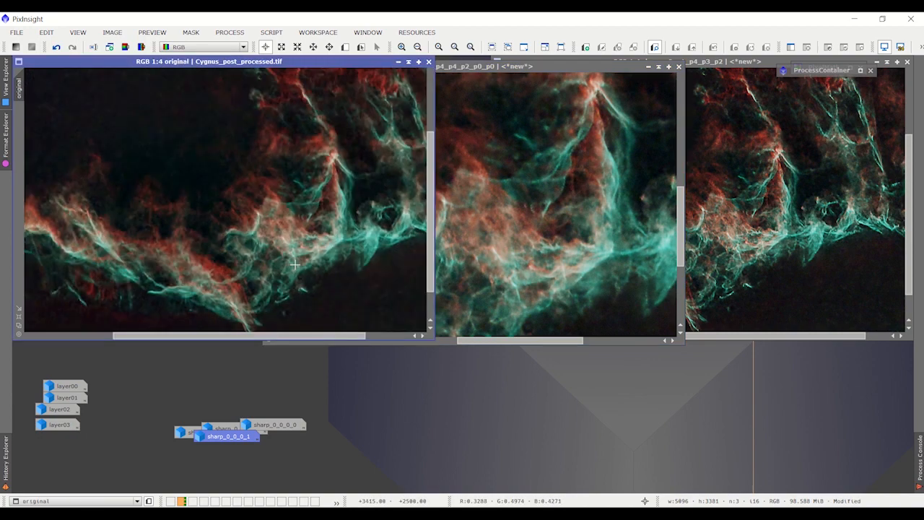
{"action": "scroll", "coordinate": [295, 265], "scroll_direction": "up", "scroll_amount": 1}
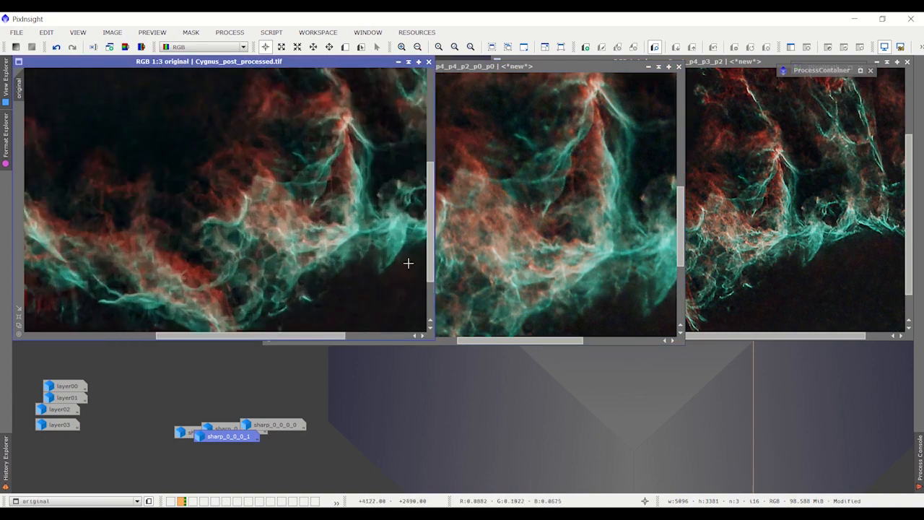
Compare the red upper filaments at 1:3 zoom in sharp_p4_p4_p2_p0_p0, the original and sharp_p0_p1_p4_p3_p2
{"action": "left_click", "coordinate": [545, 242]}
{"action": "scroll", "coordinate": [545, 242], "scroll_direction": "down", "scroll_amount": 3}
{"action": "scroll", "coordinate": [579, 137], "scroll_direction": "up", "scroll_amount": 3}
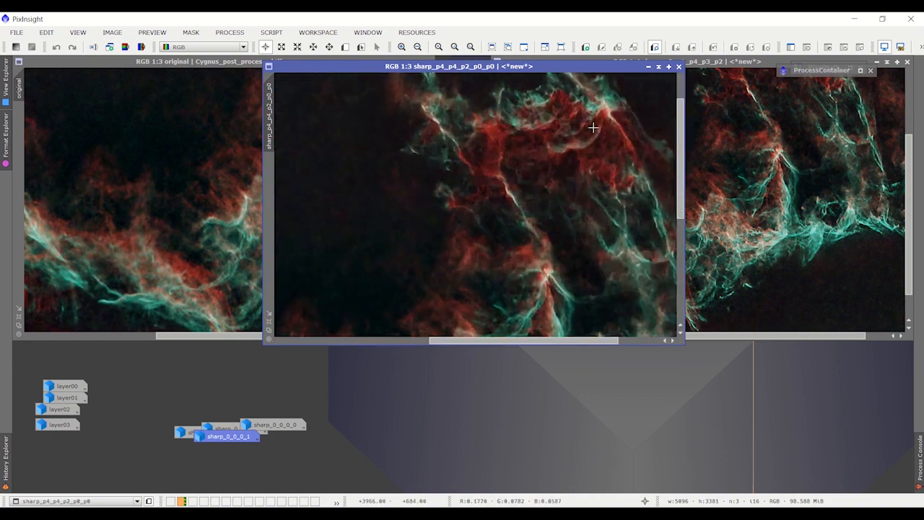
{"action": "left_click", "coordinate": [208, 182]}
{"action": "scroll", "coordinate": [208, 182], "scroll_direction": "down", "scroll_amount": 3}
{"action": "scroll", "coordinate": [363, 114], "scroll_direction": "up", "scroll_amount": 3}
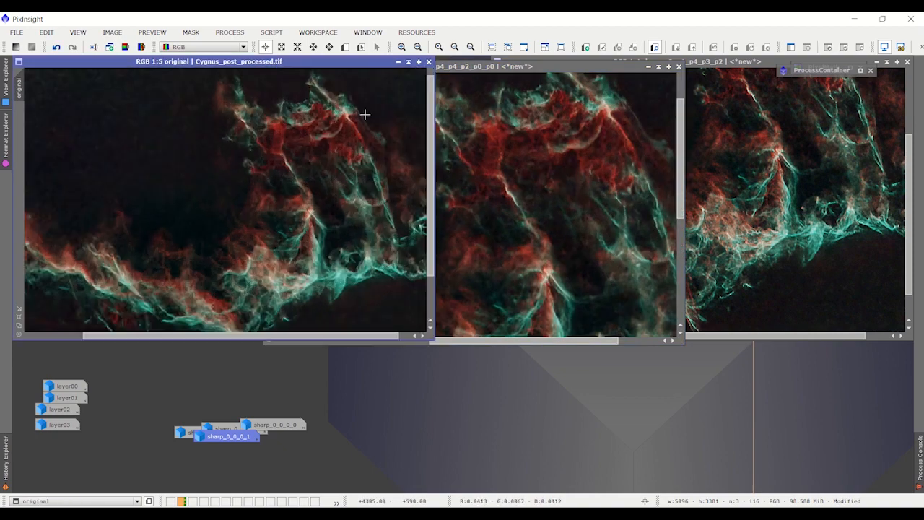
{"action": "left_click", "coordinate": [829, 186]}
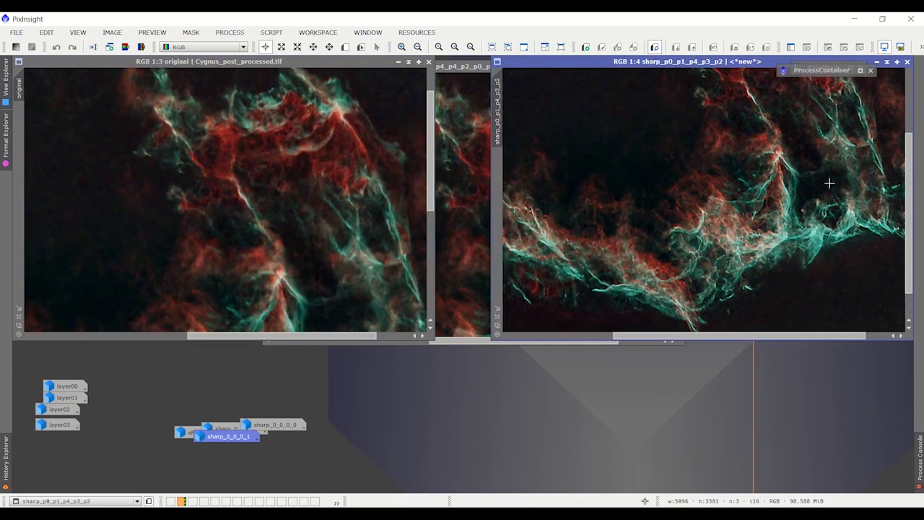
{"action": "scroll", "coordinate": [828, 182], "scroll_direction": "down", "scroll_amount": 3}
{"action": "scroll", "coordinate": [832, 117], "scroll_direction": "up", "scroll_amount": 3}
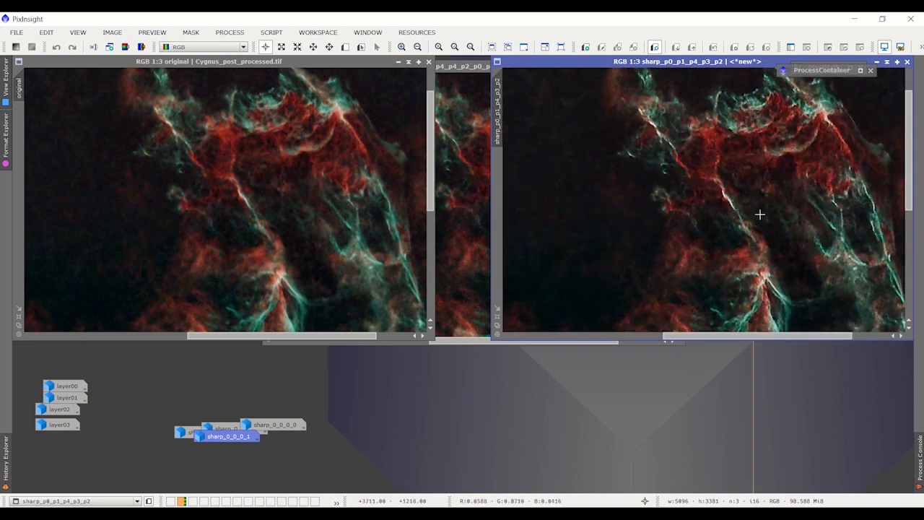
Compare the fine detail of the bright lower junction in sharp_p0_p1_p4_p3_p2 with the same area of the original
{"action": "scroll", "coordinate": [664, 282], "scroll_direction": "down", "scroll_amount": 3}
{"action": "scroll", "coordinate": [809, 260], "scroll_direction": "up", "scroll_amount": 2}
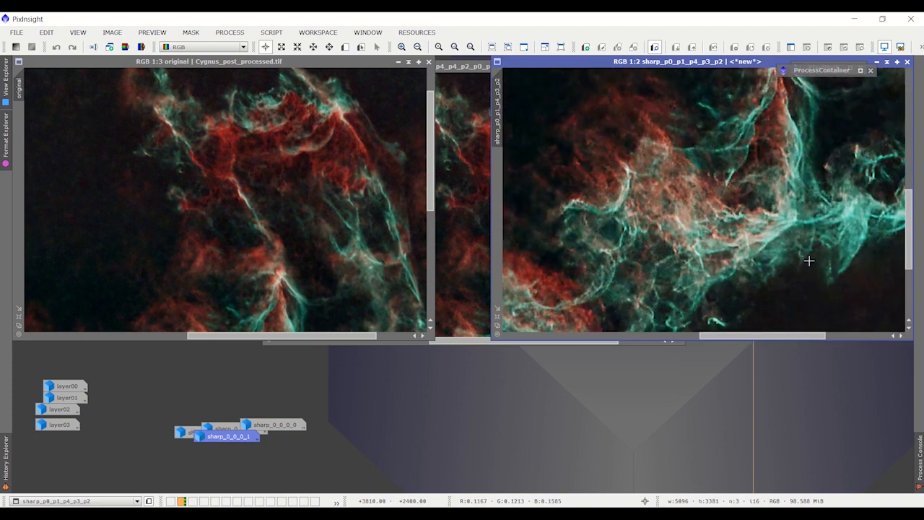
{"action": "left_click", "coordinate": [228, 274]}
{"action": "scroll", "coordinate": [303, 263], "scroll_direction": "down", "scroll_amount": 4}
{"action": "scroll", "coordinate": [299, 263], "scroll_direction": "up", "scroll_amount": 3}
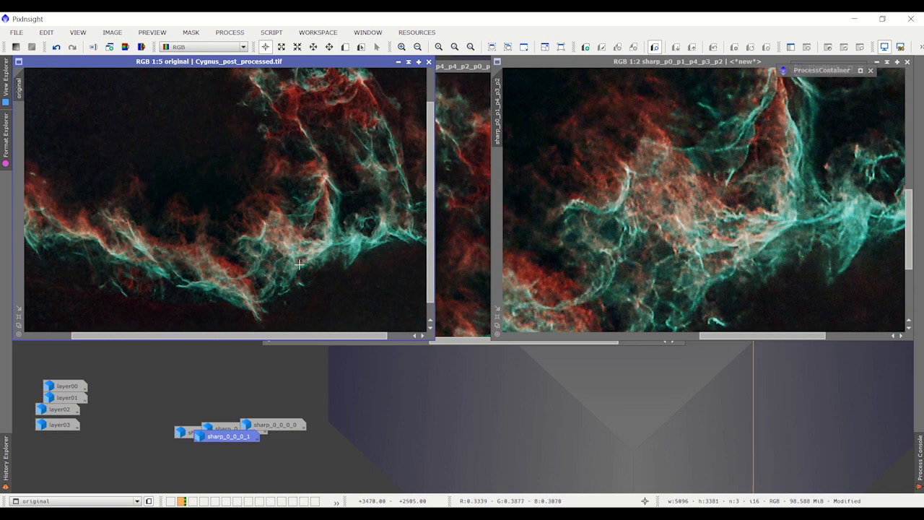